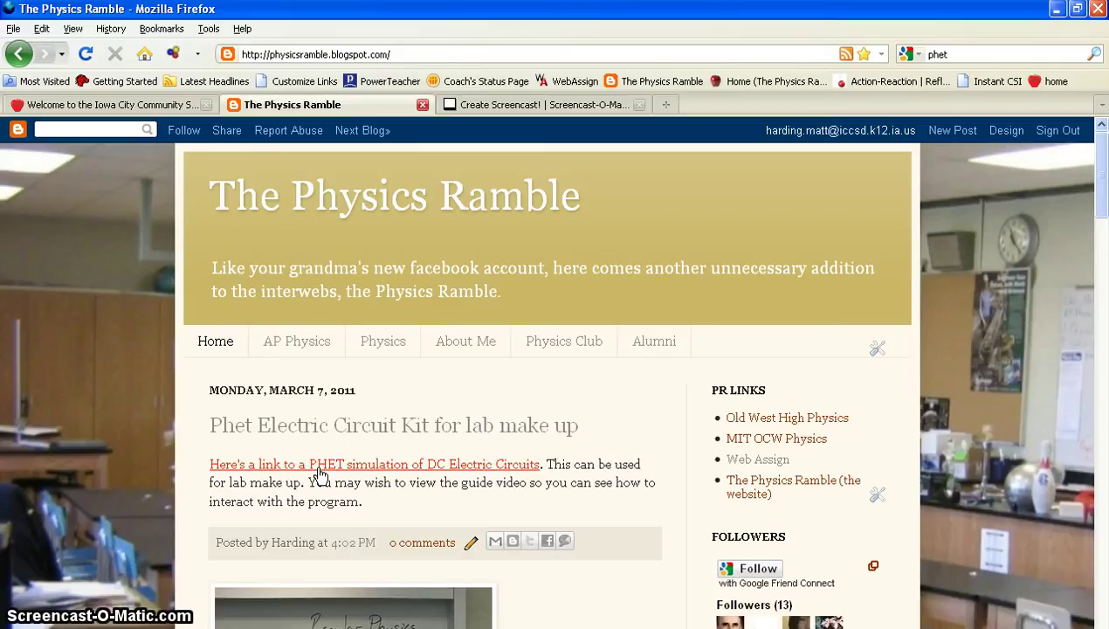
Launch the PhET DC circuit simulation from the blog link, confirming the launch file and dismissing the script error.
left_click(320, 474)
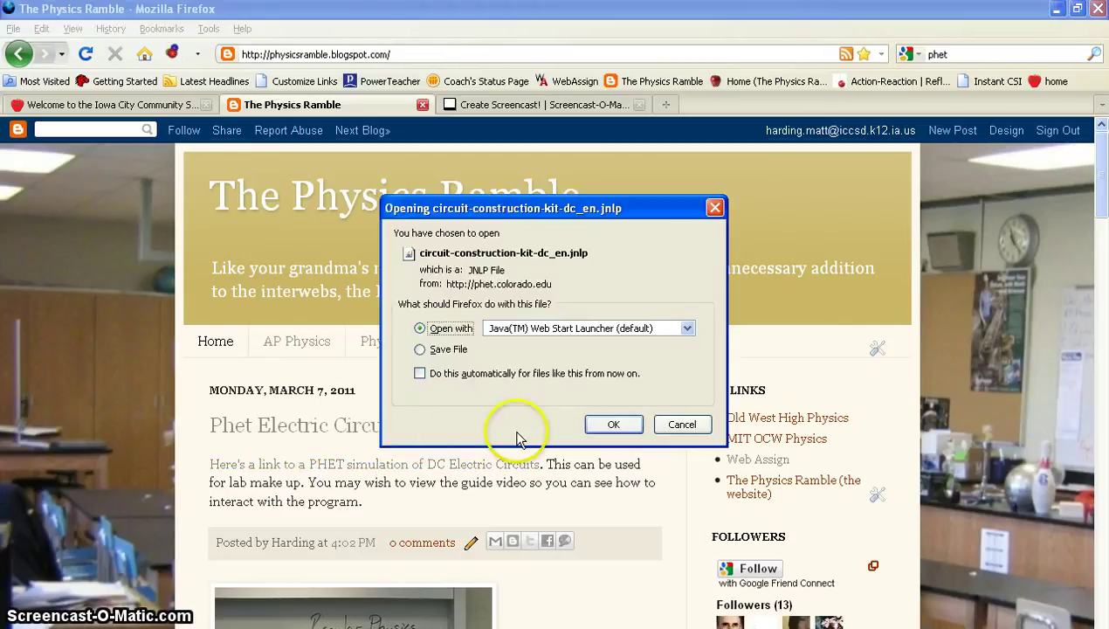
left_click(613, 425)
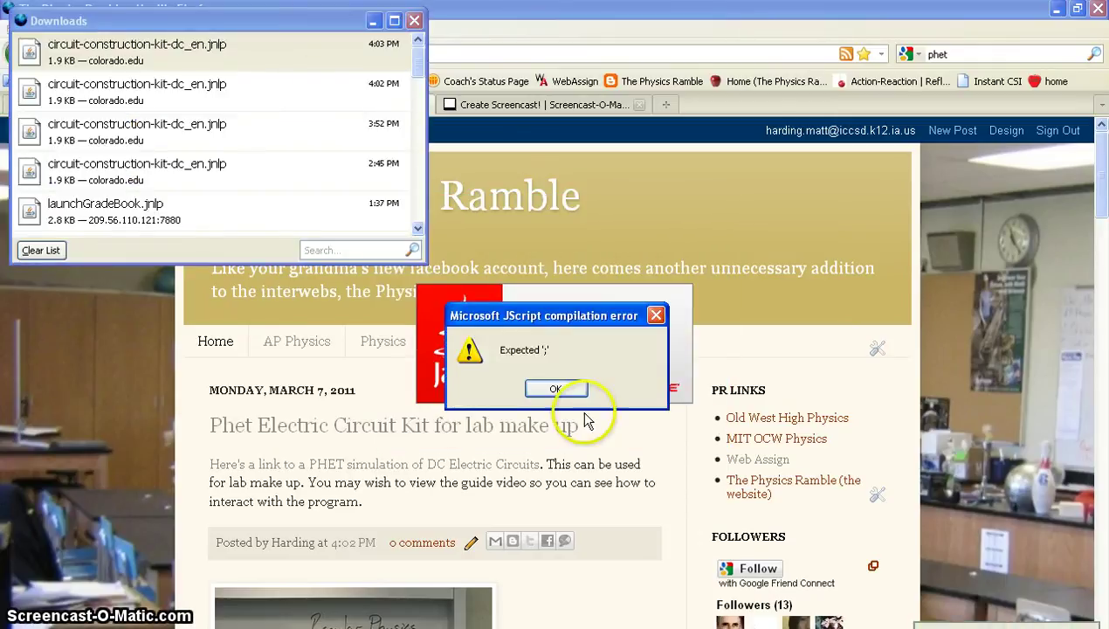
left_click(559, 393)
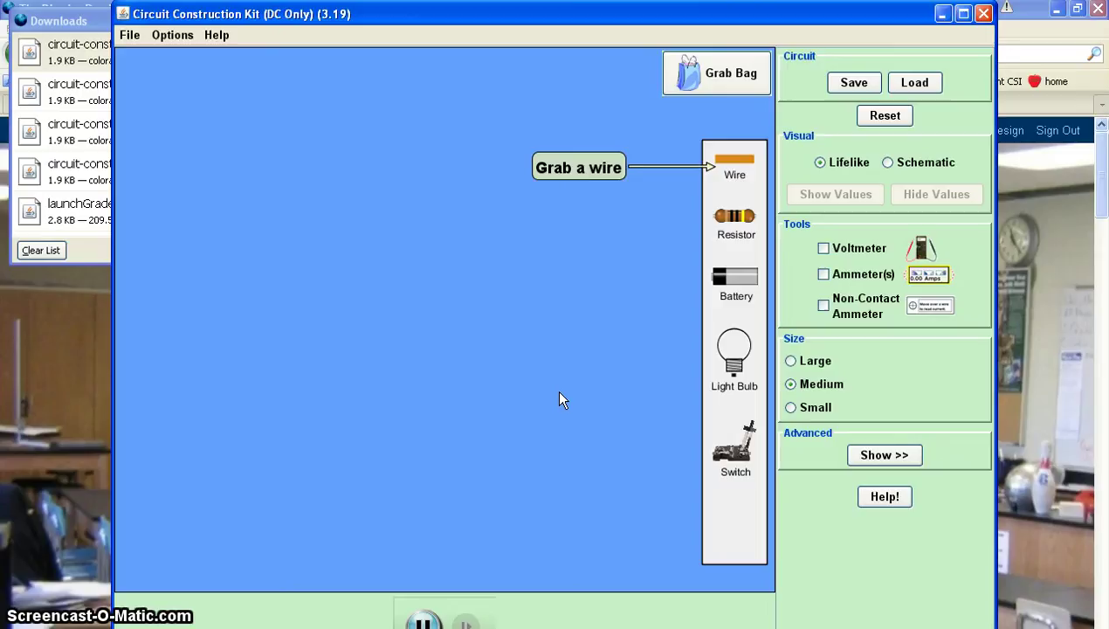
Place a wire at the upper left, adjust its length, and attach a resistor to its right end.
left_click(736, 163)
left_click_drag(736, 164, 315, 189)
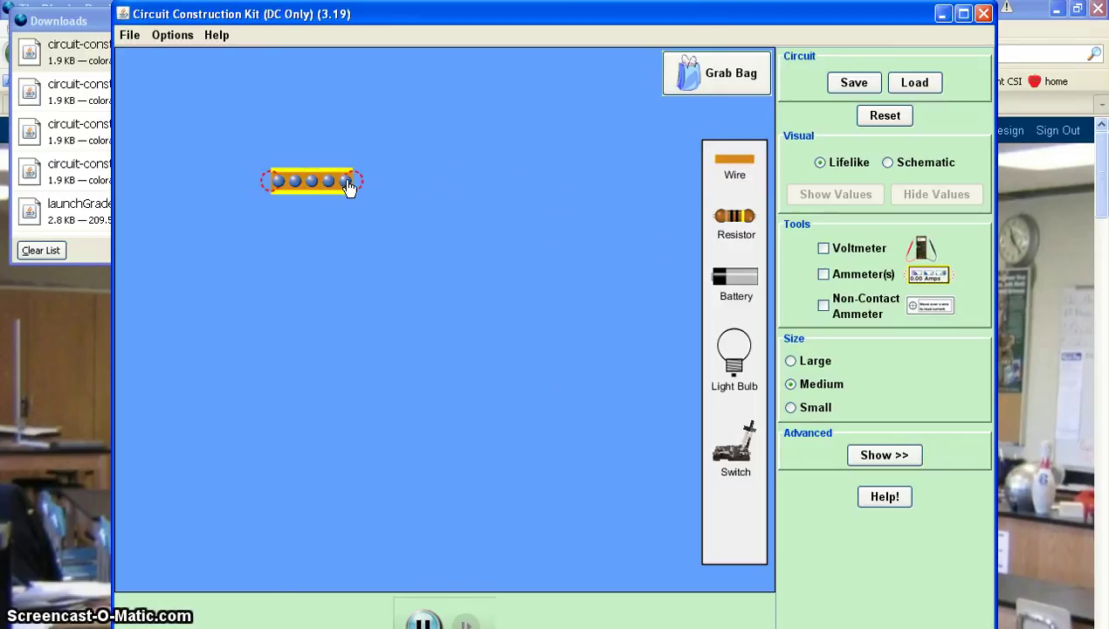
left_click_drag(352, 186, 526, 191)
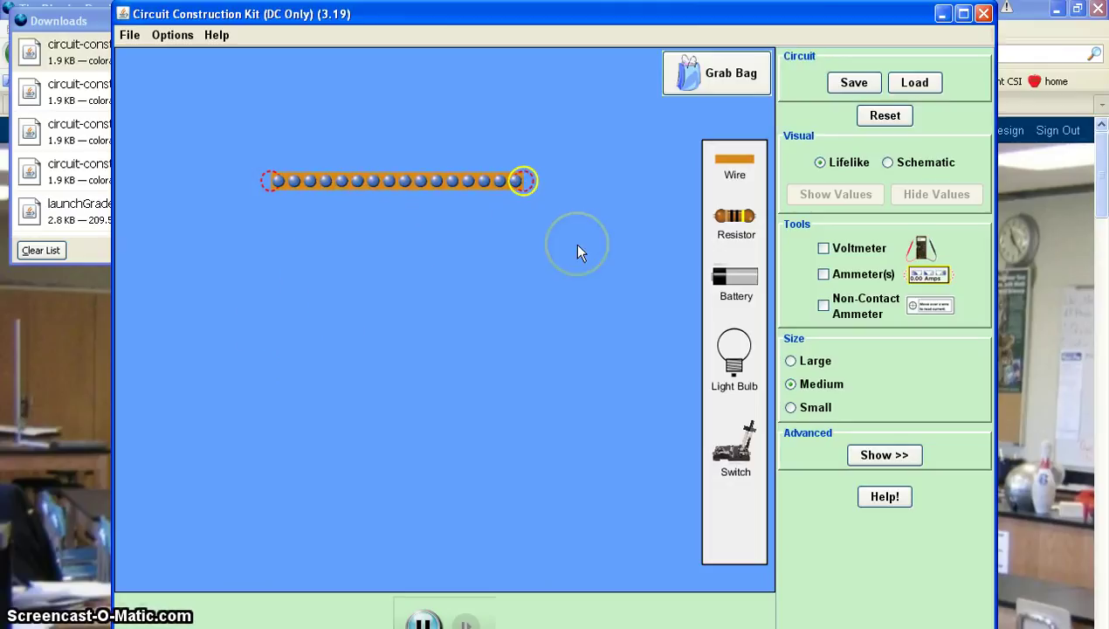
left_click_drag(521, 182, 416, 190)
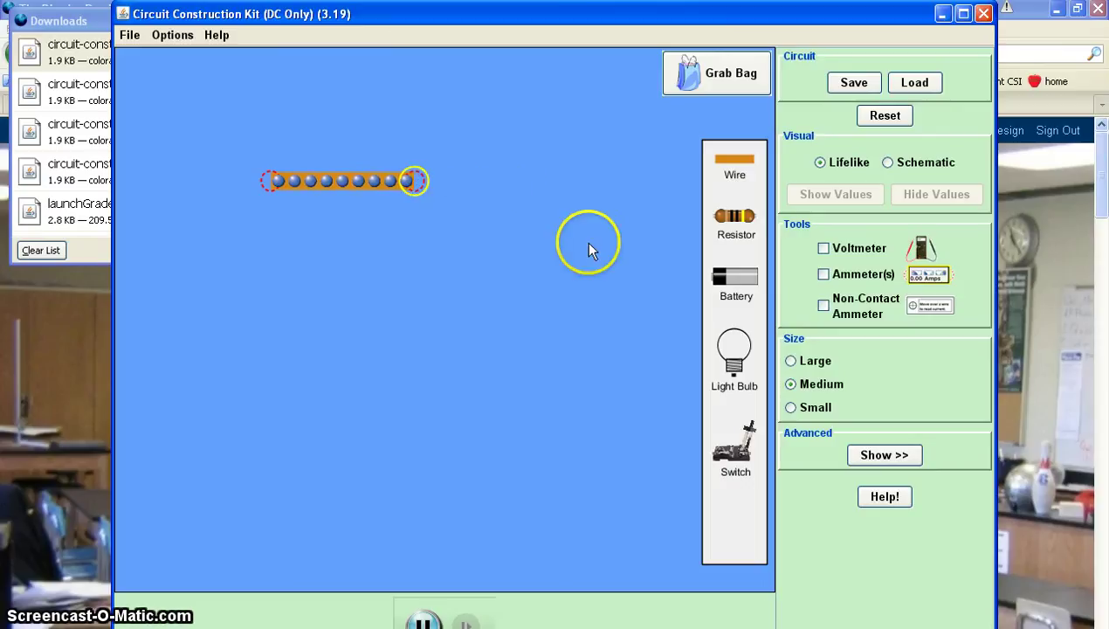
left_click_drag(736, 218, 416, 256)
Point the first resistor downward, keep it at 10 ohms, and show its value label.
left_click(770, 165)
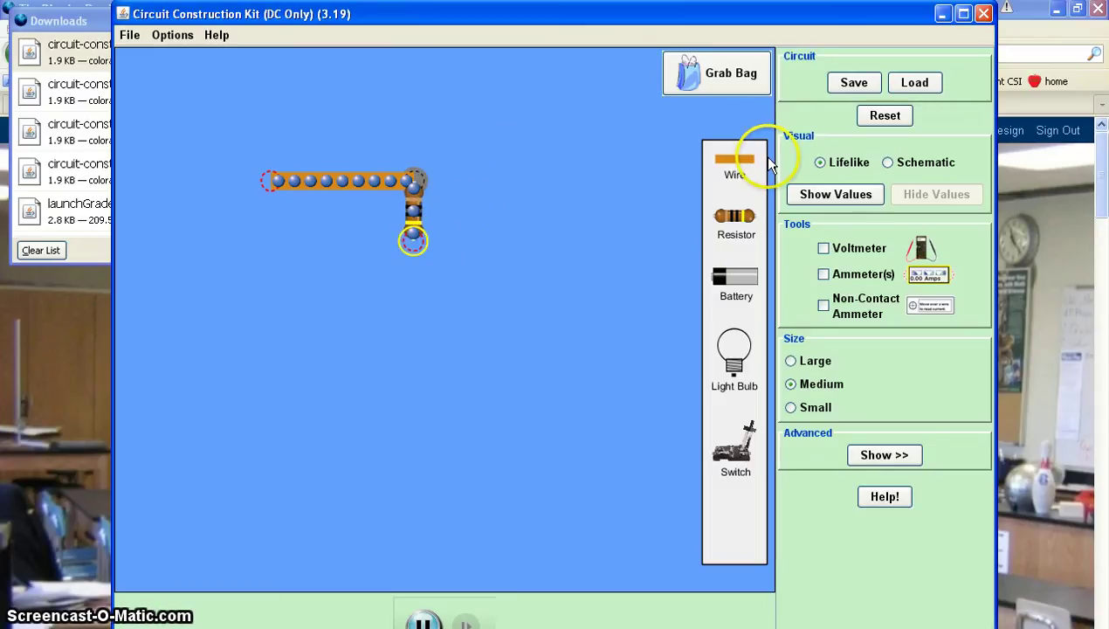
right_click(414, 214)
left_click_drag(436, 214, 457, 223)
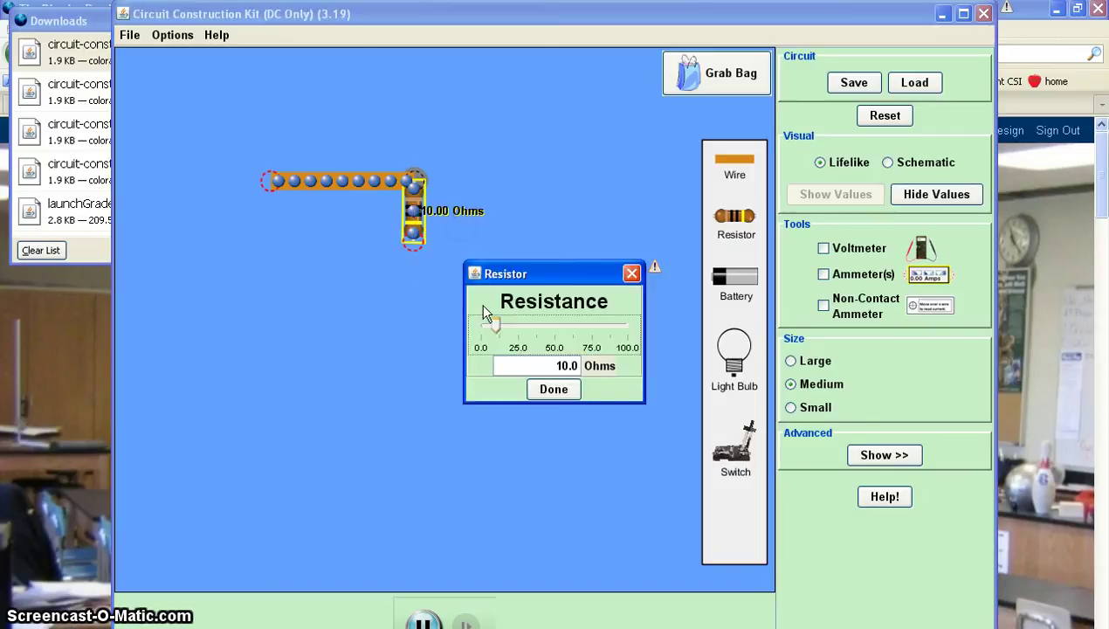
left_click(557, 390)
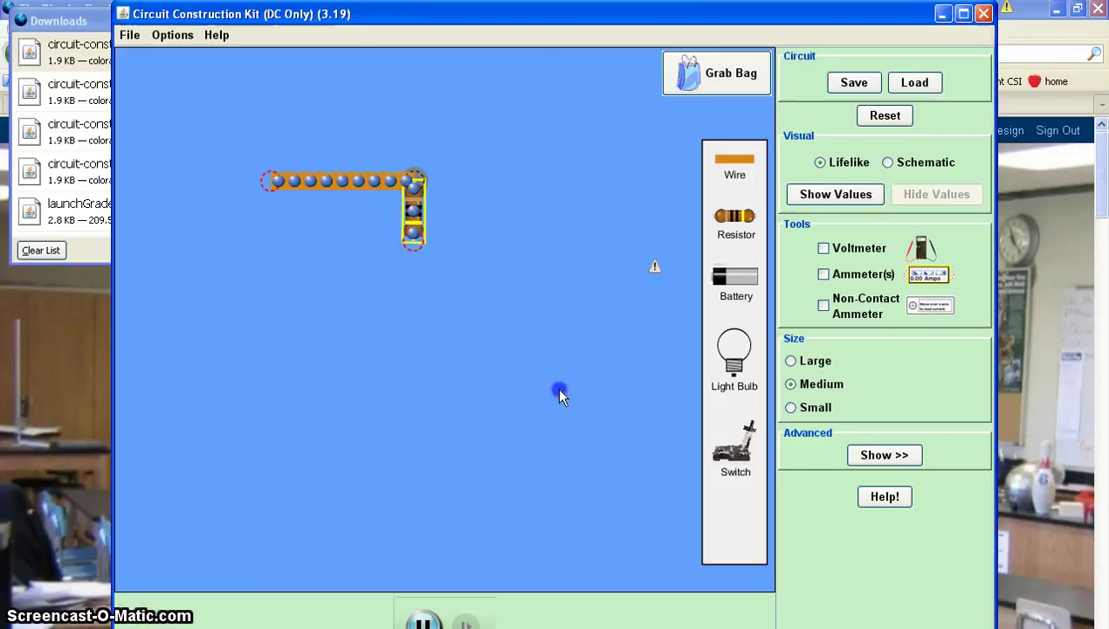
right_click(412, 212)
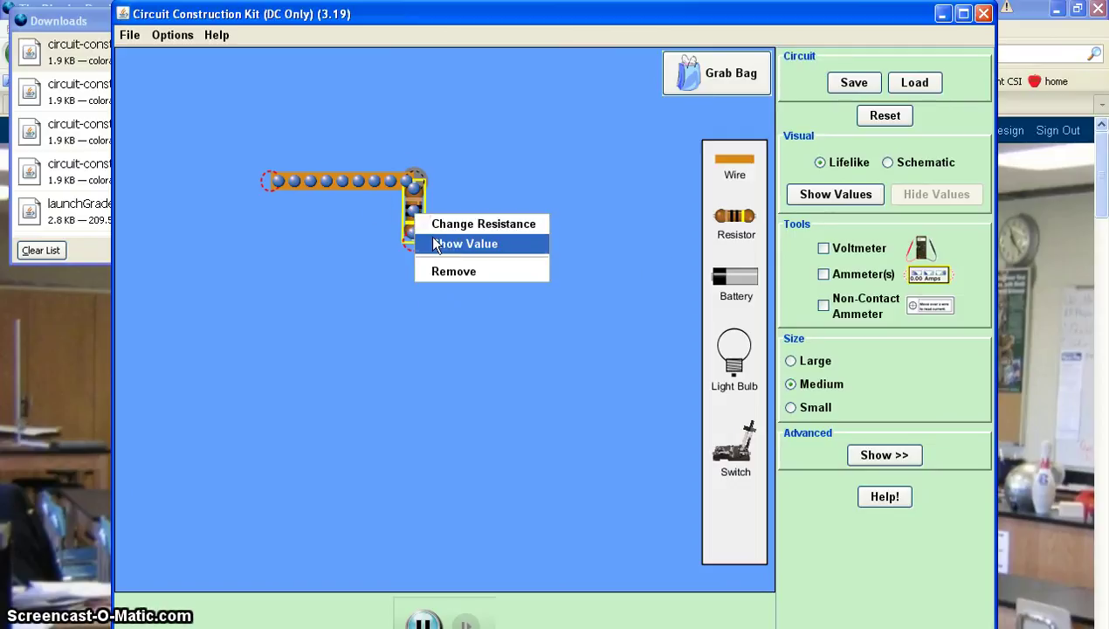
left_click(434, 242)
left_click(541, 319)
Attach a second resistor below the first, set it to 20 ohms, and label its value.
left_click_drag(734, 216, 443, 280)
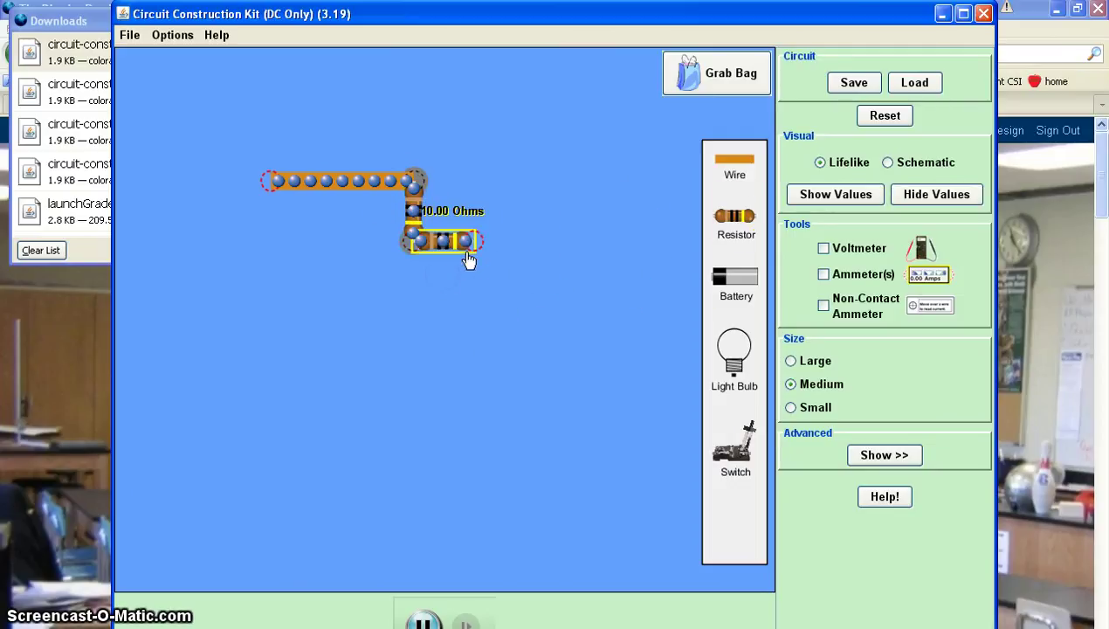
left_click_drag(470, 245, 415, 329)
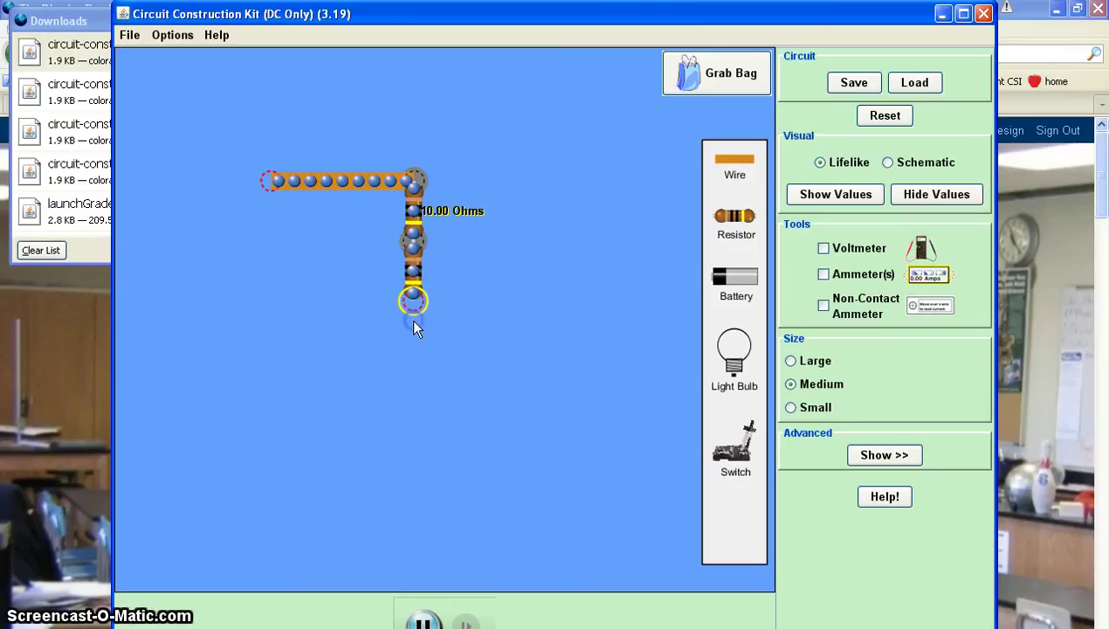
right_click(414, 281)
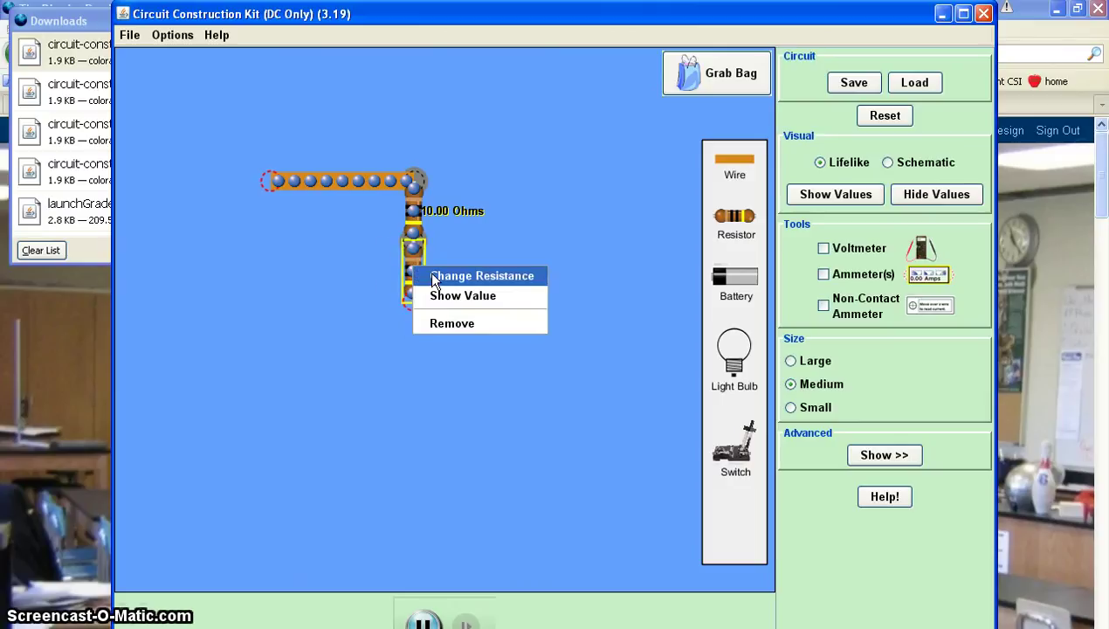
left_click(472, 276)
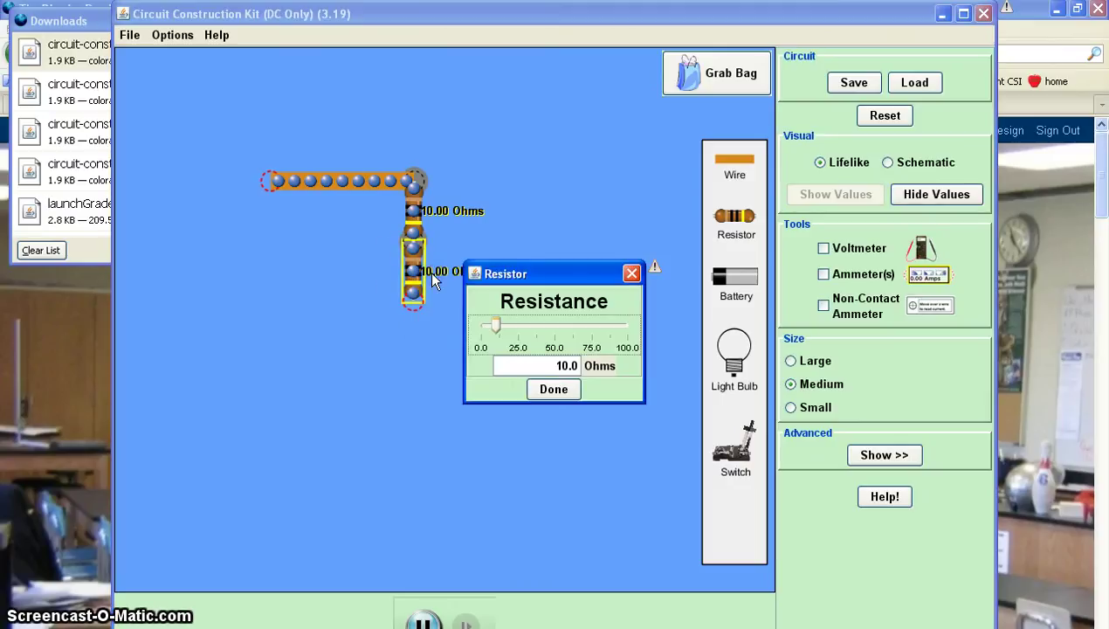
left_click(543, 369)
left_click_drag(508, 367, 581, 368)
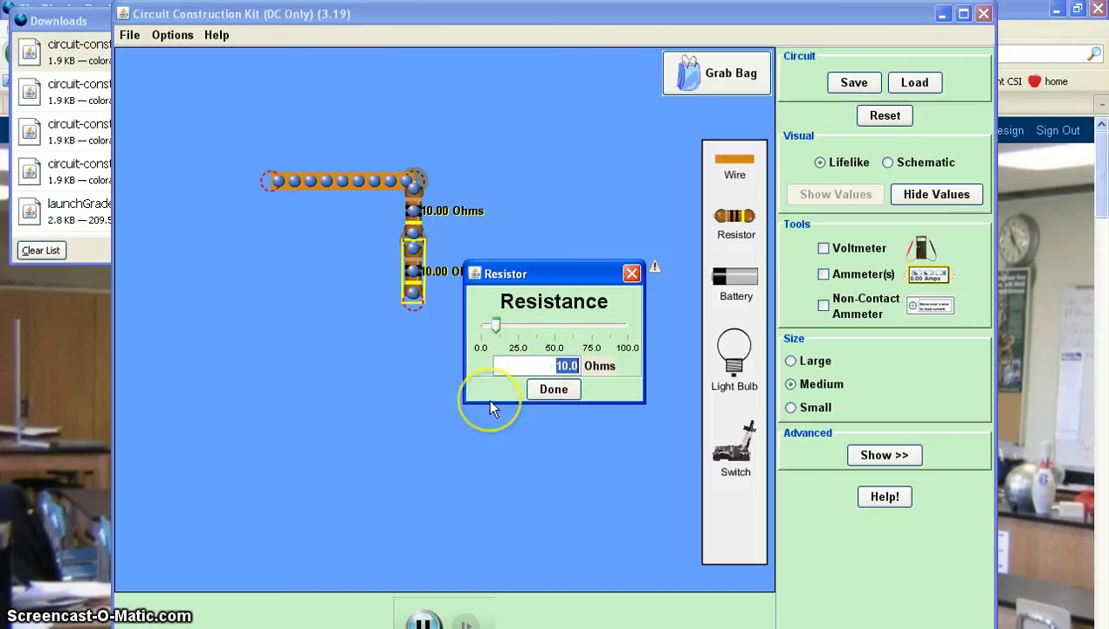
type("20")
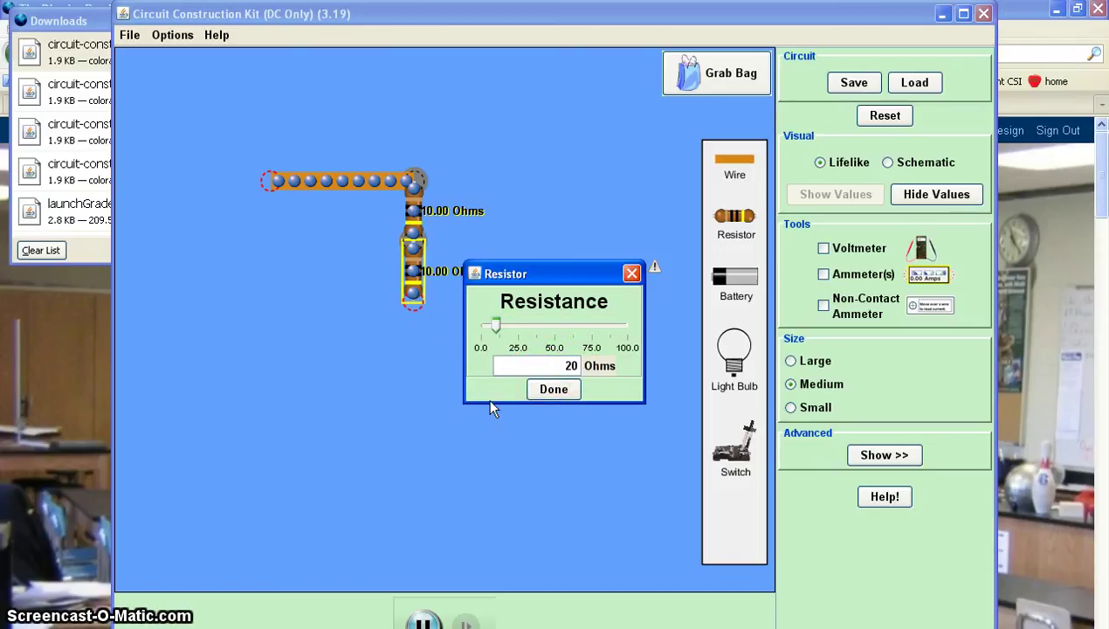
left_click(553, 389)
left_click(415, 260)
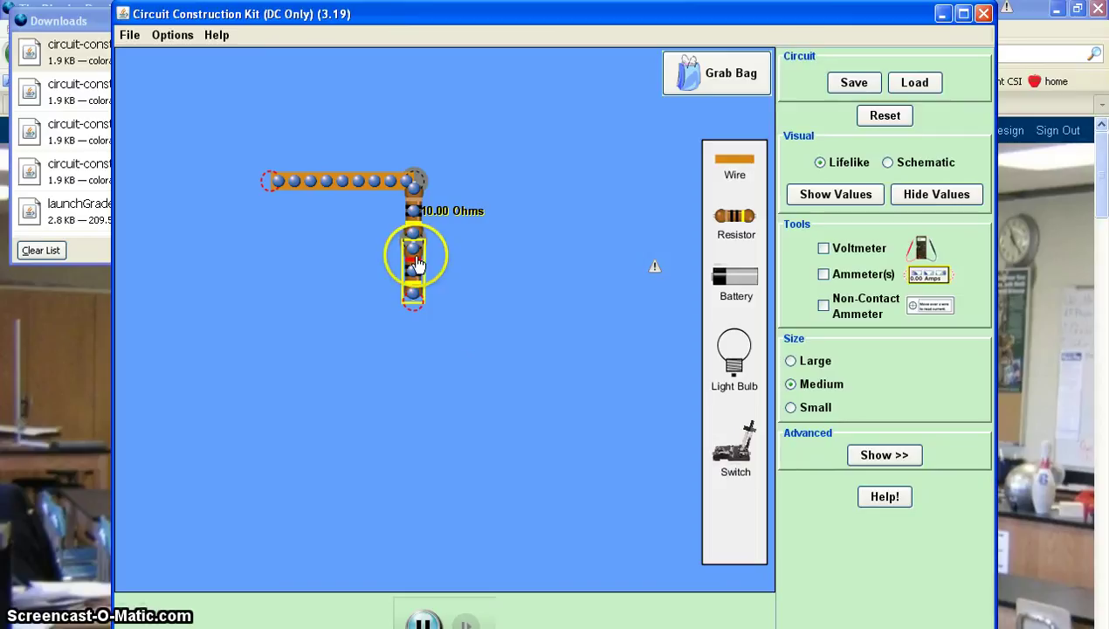
right_click(414, 265)
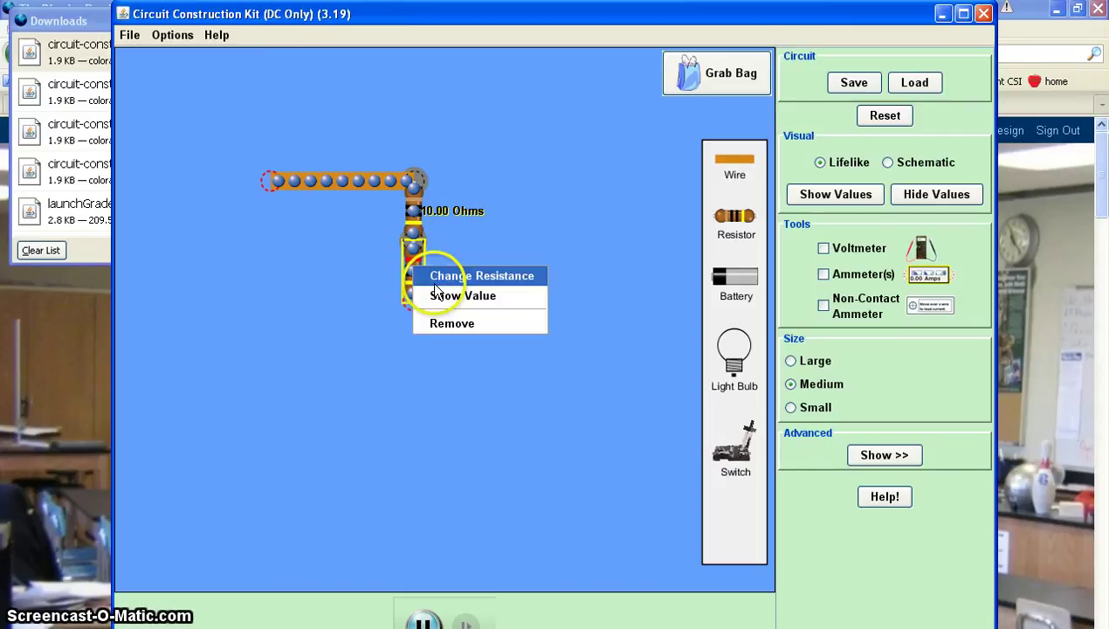
left_click(441, 296)
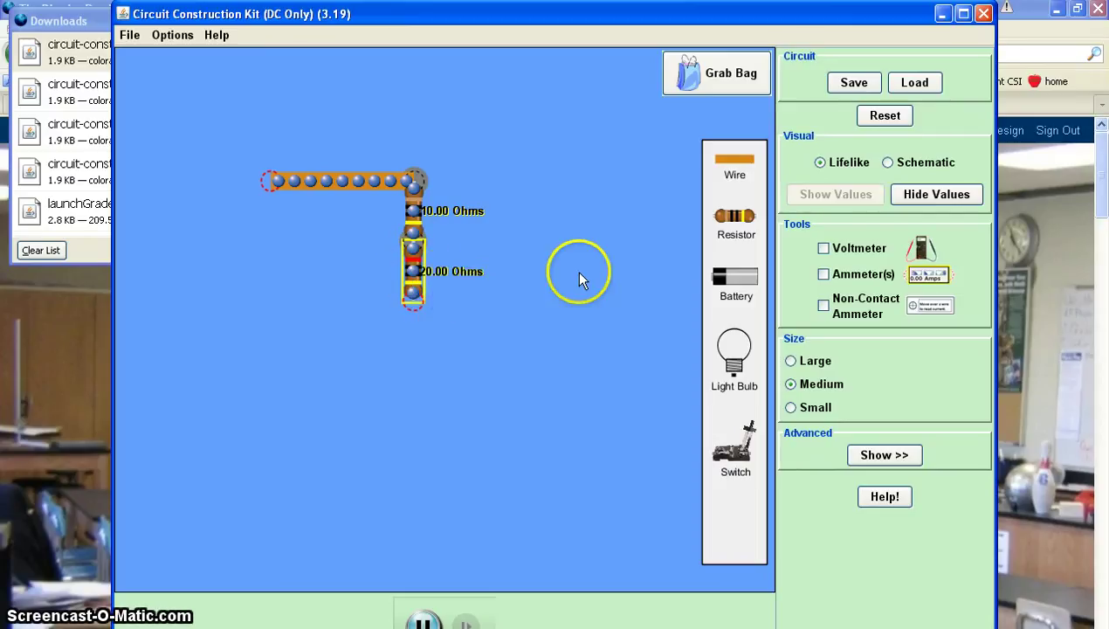
Attach a third resistor at the bottom, set it to 50 ohms, and label its value.
left_click_drag(735, 161, 416, 391)
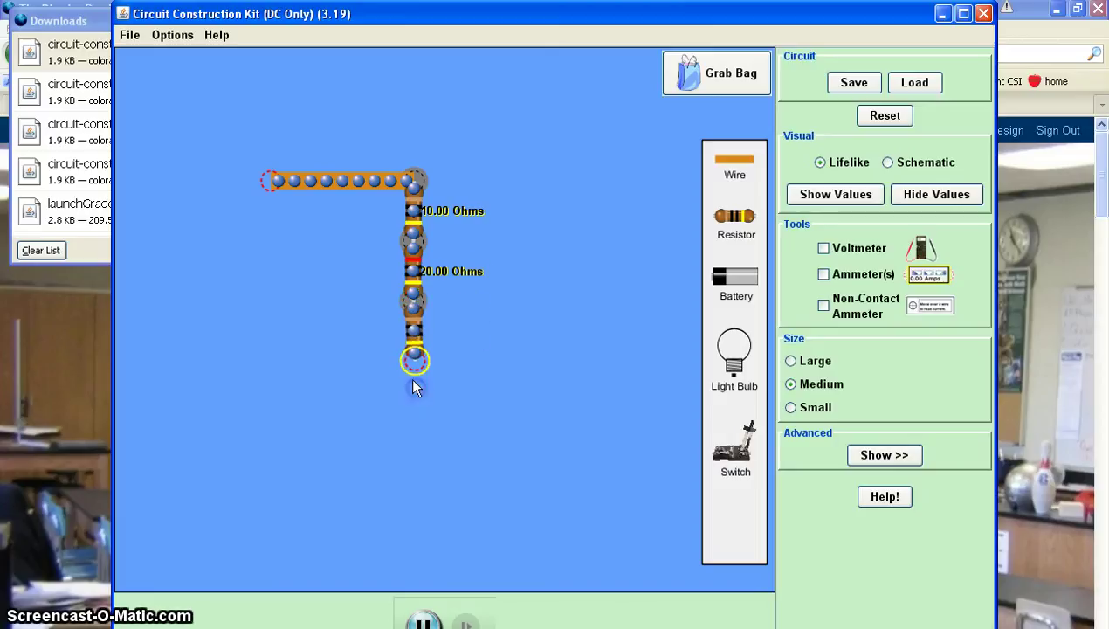
right_click(414, 340)
left_click(433, 344)
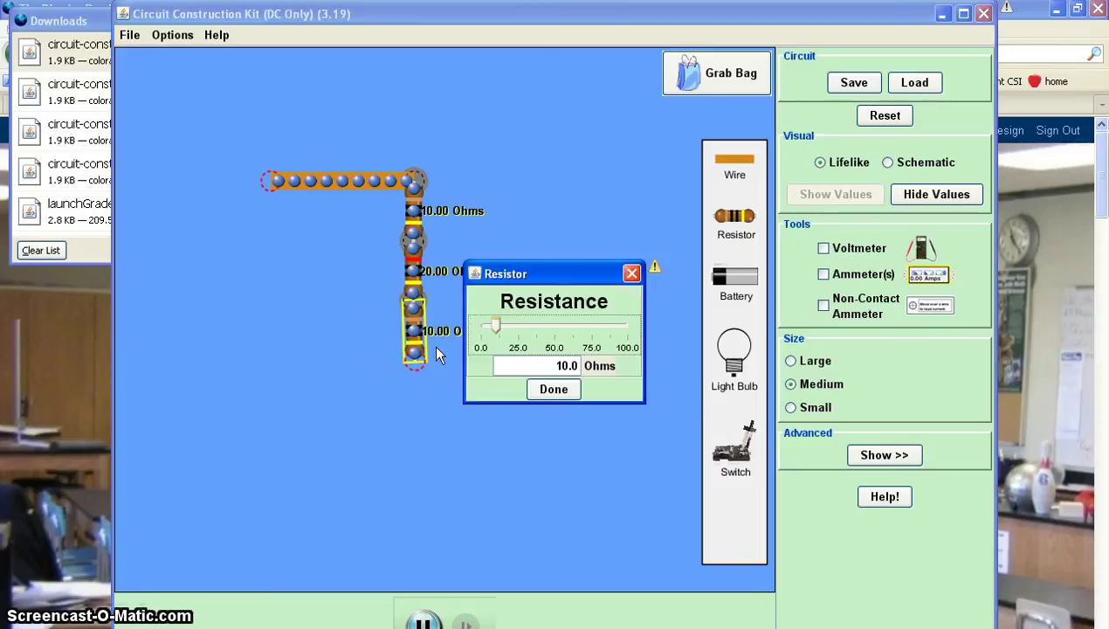
double_click(564, 368)
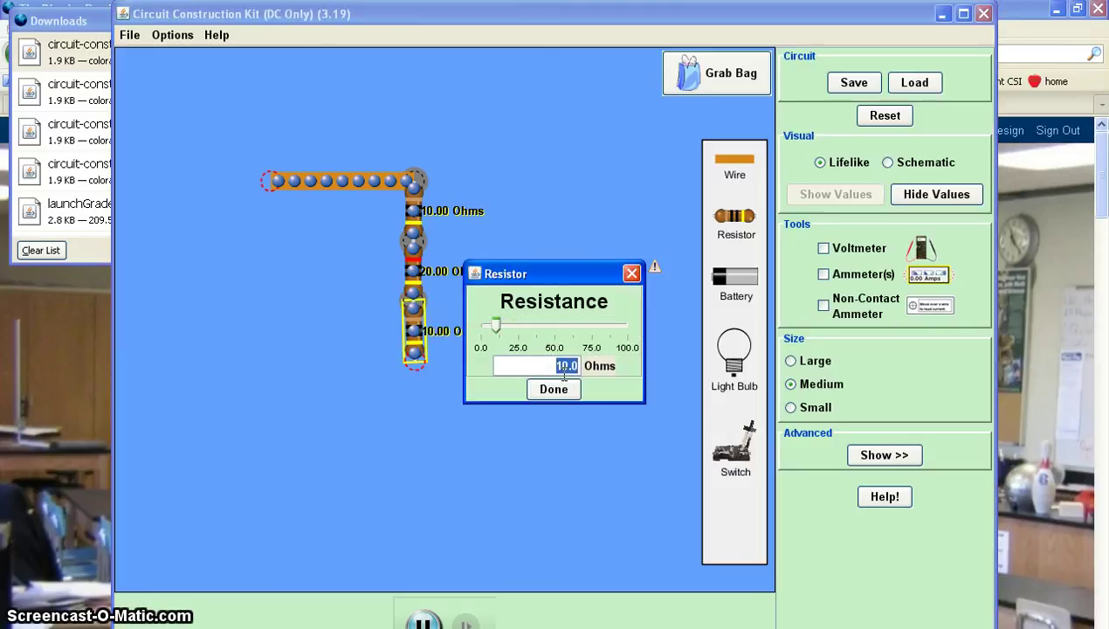
type("50")
left_click(559, 392)
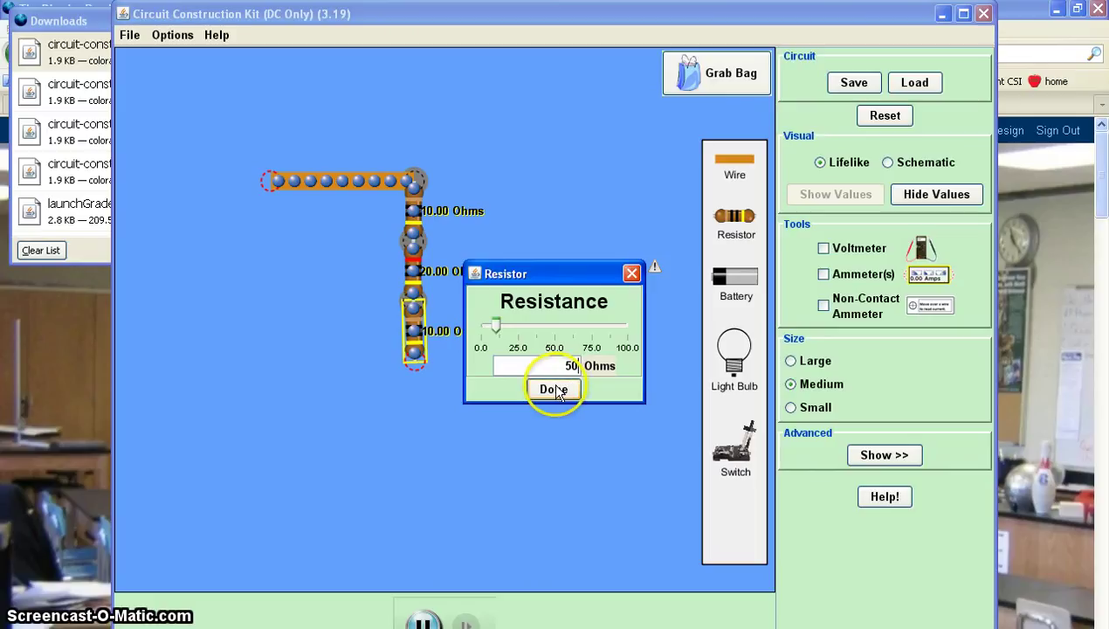
right_click(414, 335)
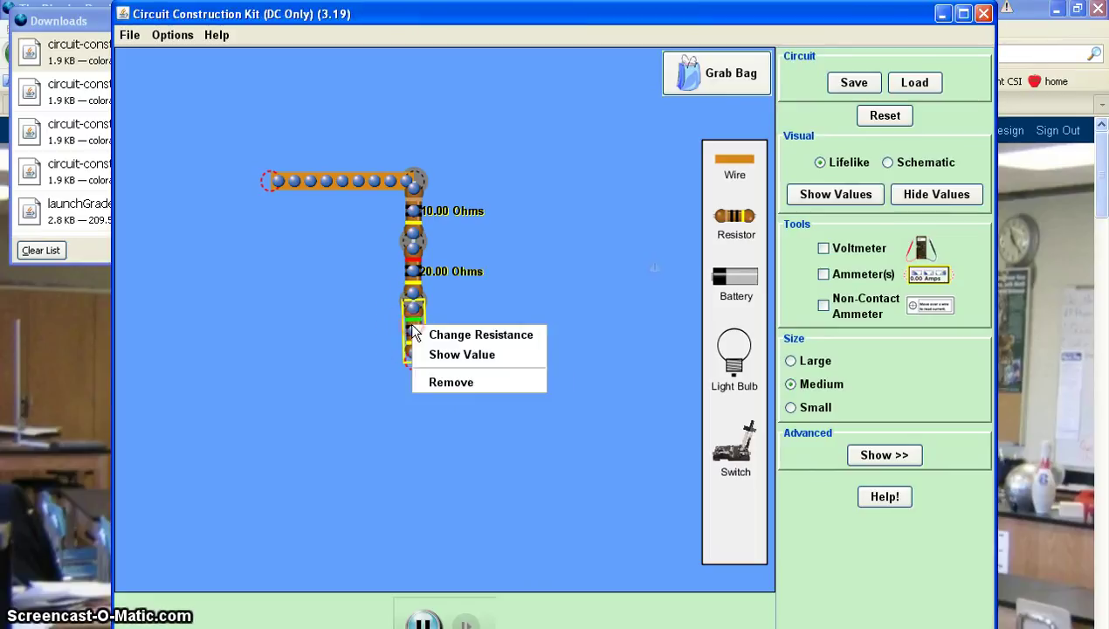
left_click(430, 348)
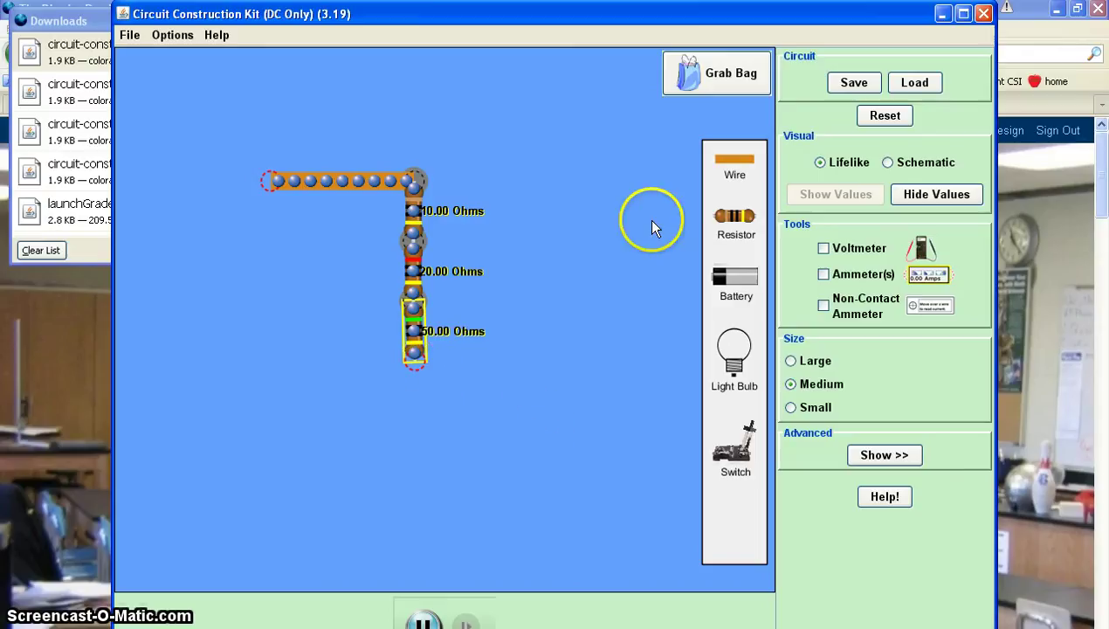
Wire the bottom resistor to a battery placed on the left, connecting its bottom terminal.
left_click_drag(732, 161, 276, 366)
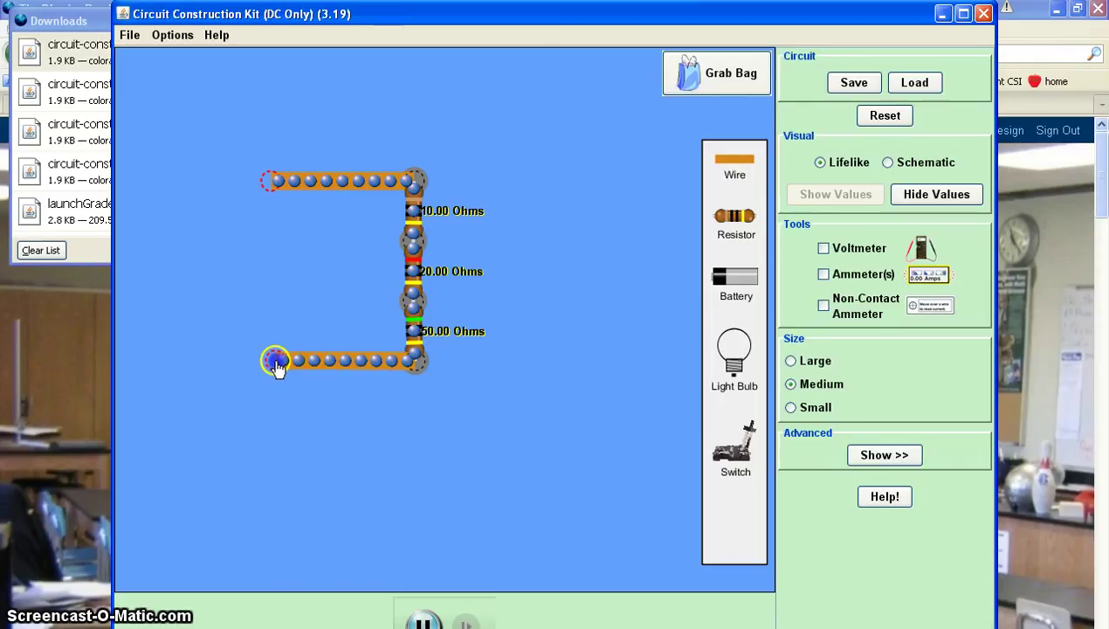
left_click(744, 277)
left_click_drag(738, 301, 273, 225)
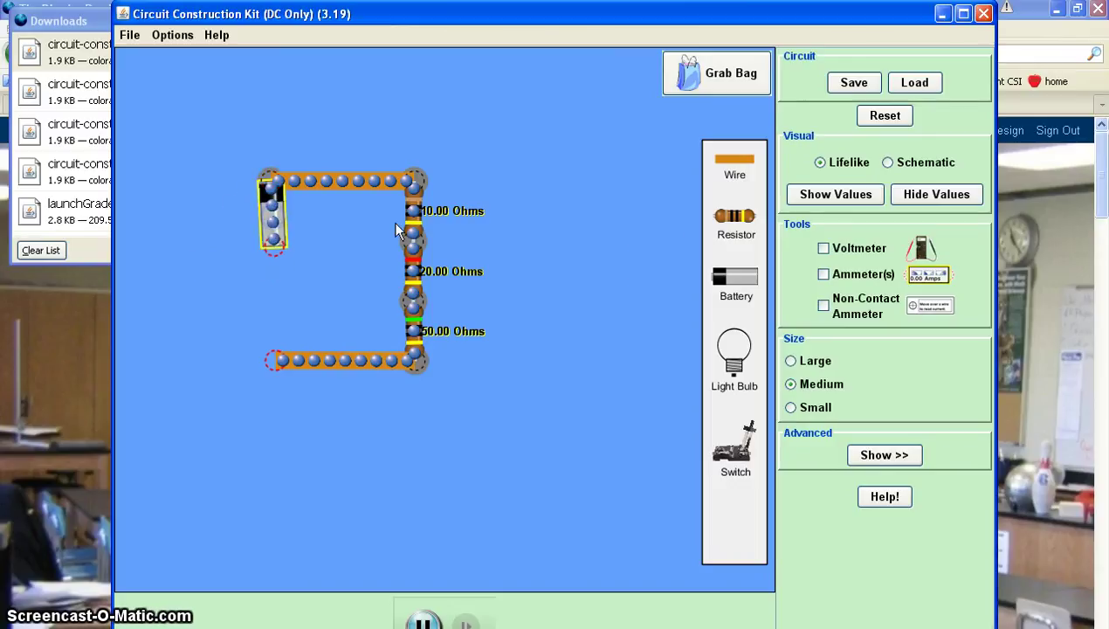
left_click_drag(735, 163, 259, 264)
left_click(202, 250)
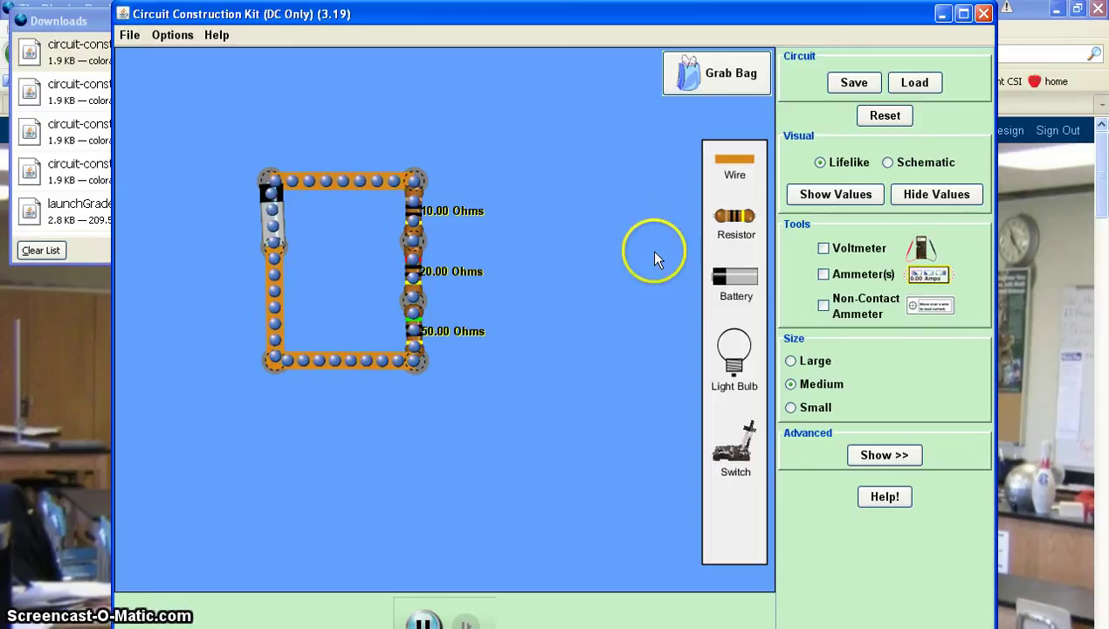
Bring out the voltmeter and read 1.12 V across the 10 Ohm resistor.
left_click(823, 248)
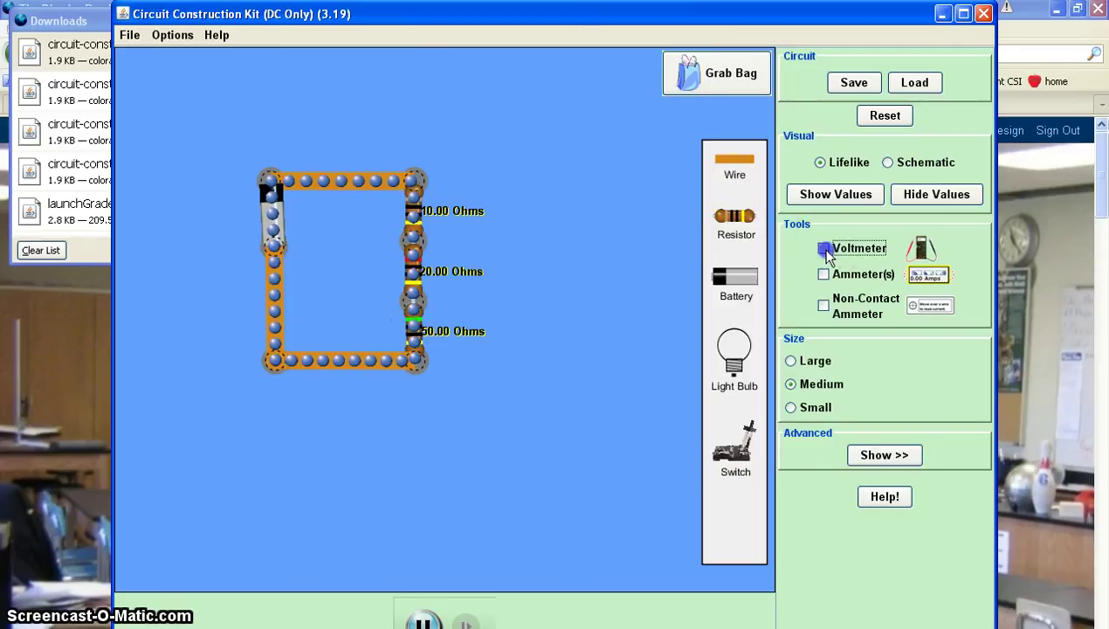
left_click_drag(317, 277, 575, 147)
left_click_drag(384, 234, 552, 342)
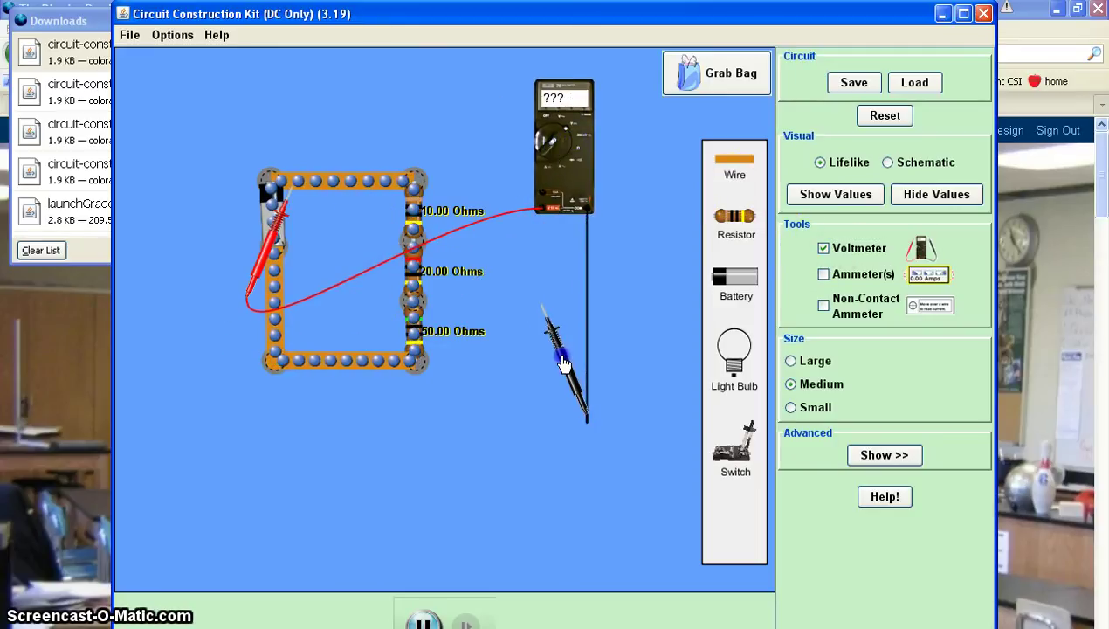
left_click_drag(291, 266, 387, 247)
left_click(552, 322)
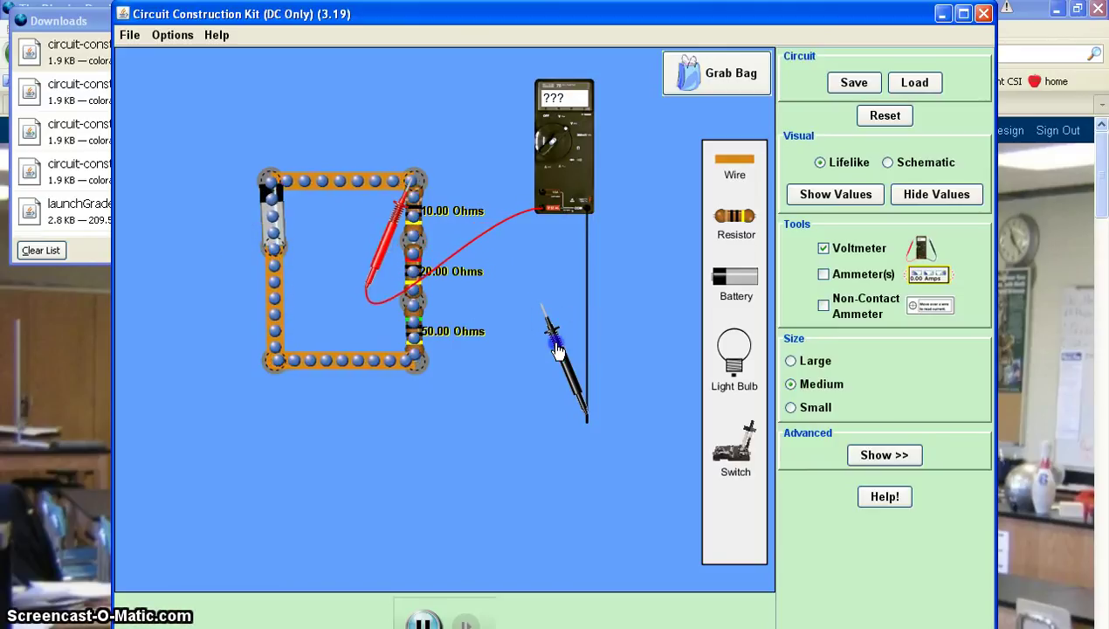
left_click_drag(555, 347, 428, 290)
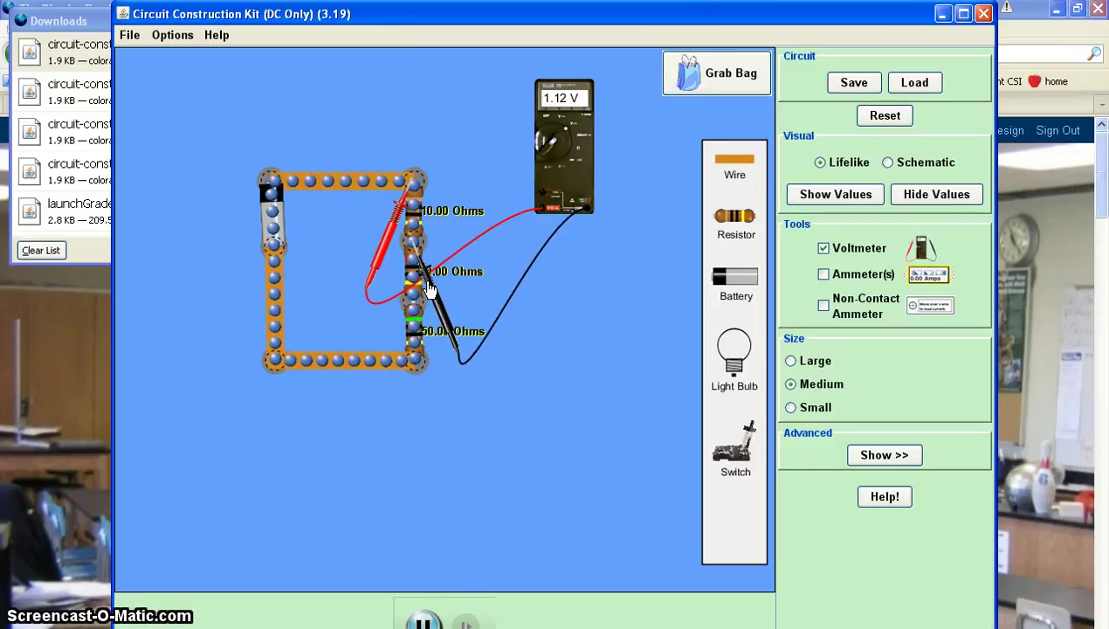
Move the probes down the resistor chain to measure the 20 and 50 Ohm resistors.
left_click_drag(428, 290, 522, 373)
left_click(391, 253)
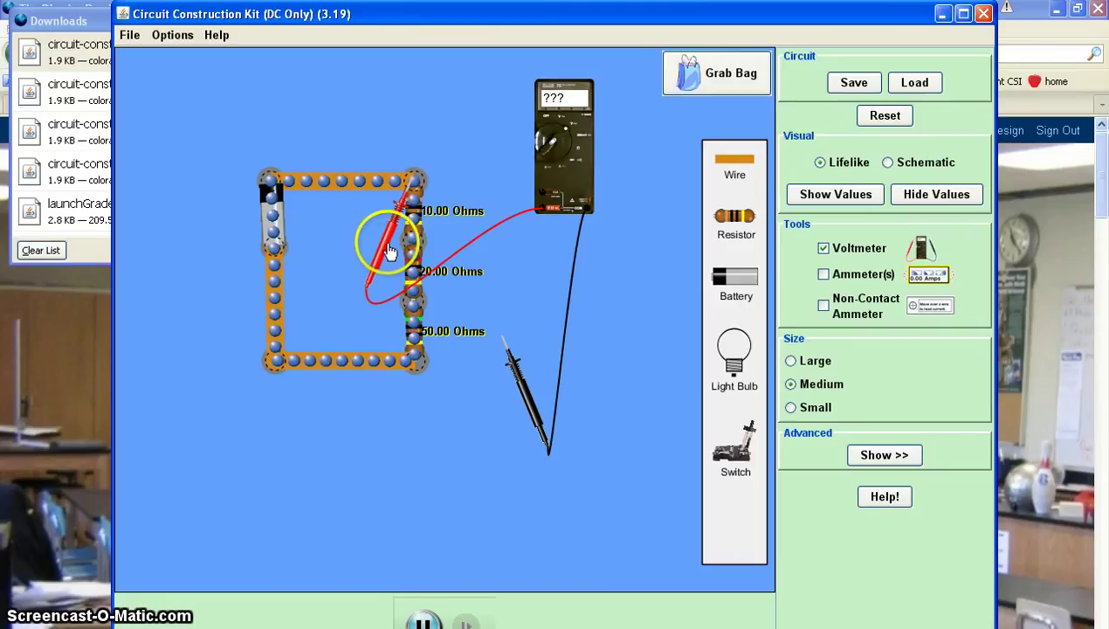
left_click_drag(391, 253, 387, 314)
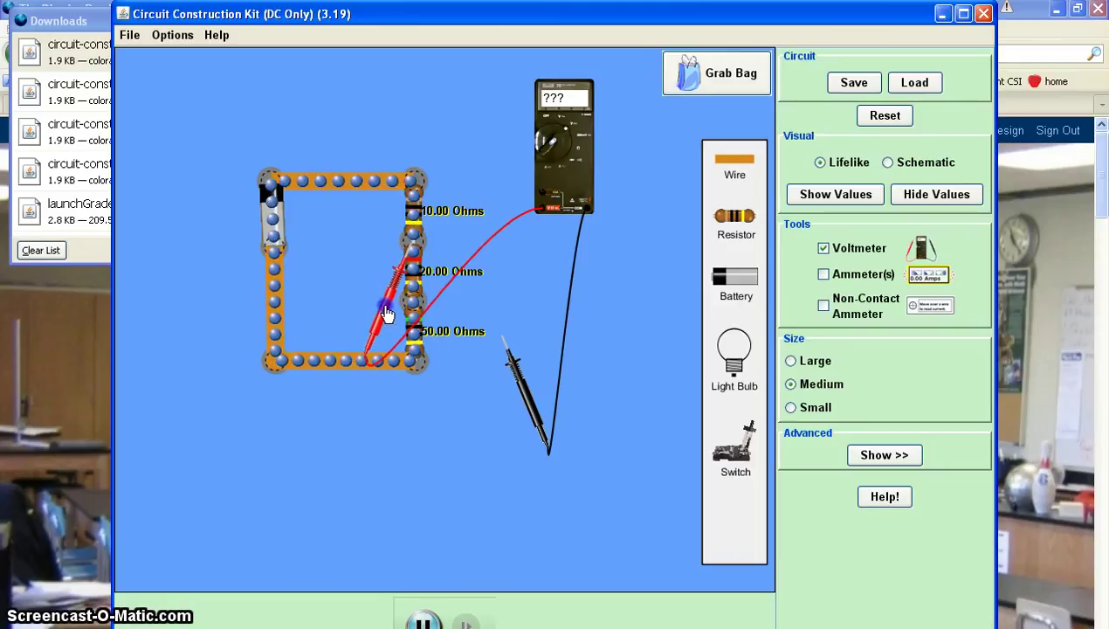
left_click_drag(515, 402, 520, 441)
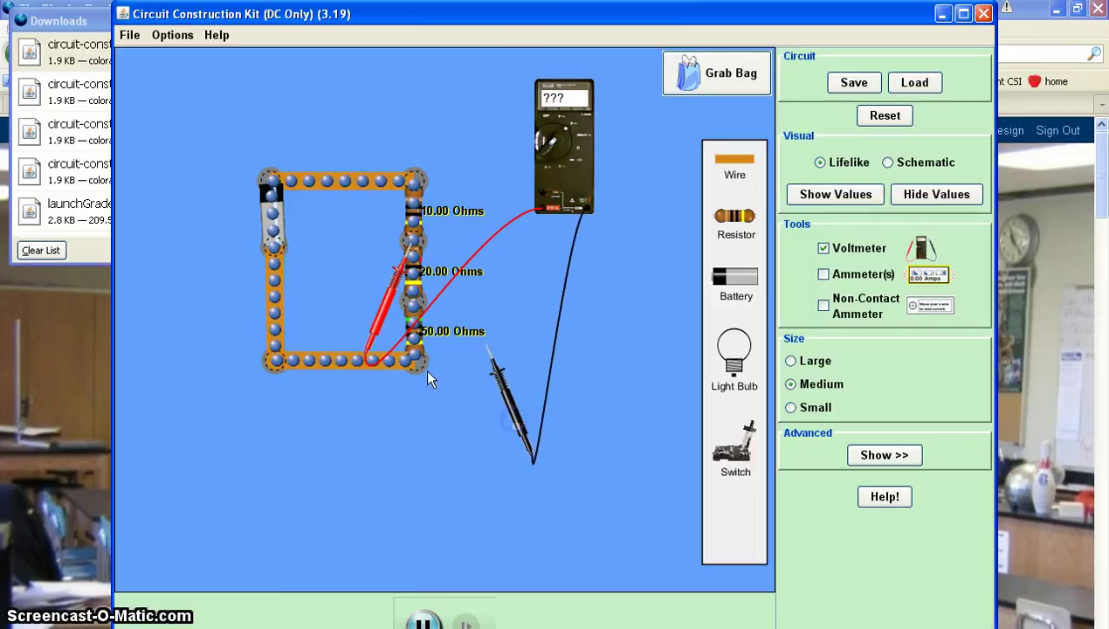
left_click_drag(374, 295, 388, 360)
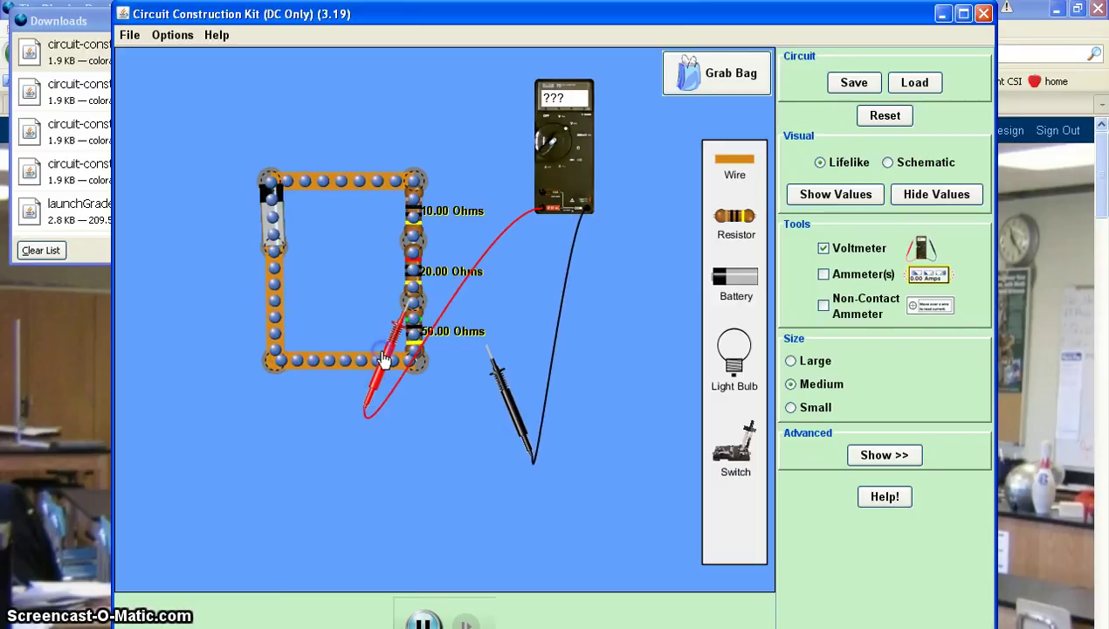
left_click_drag(496, 391, 434, 421)
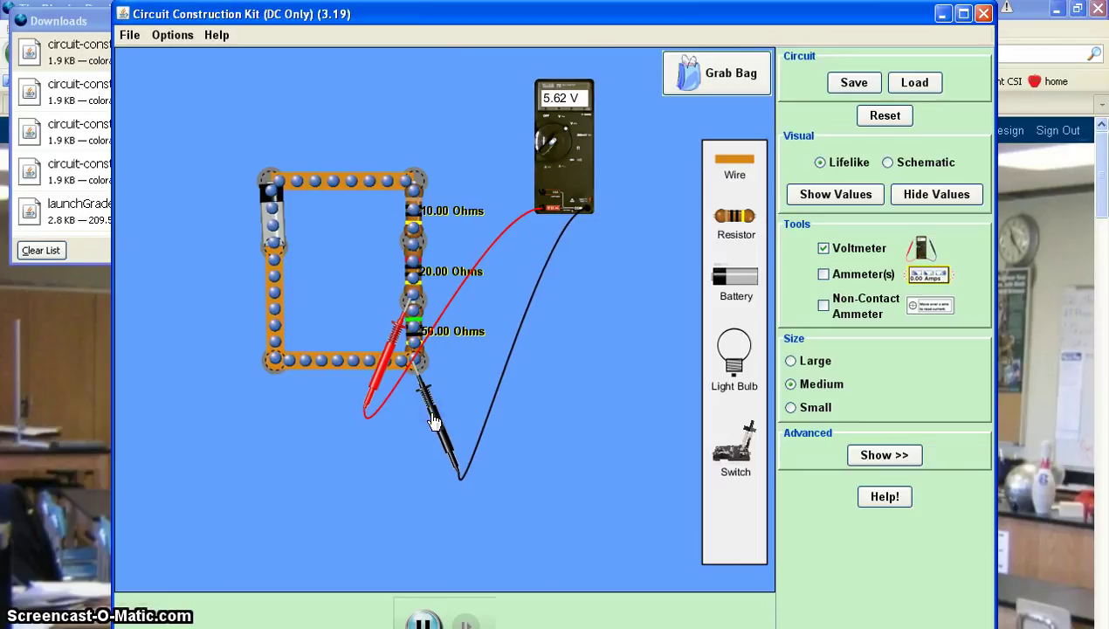
left_click_drag(434, 421, 528, 385)
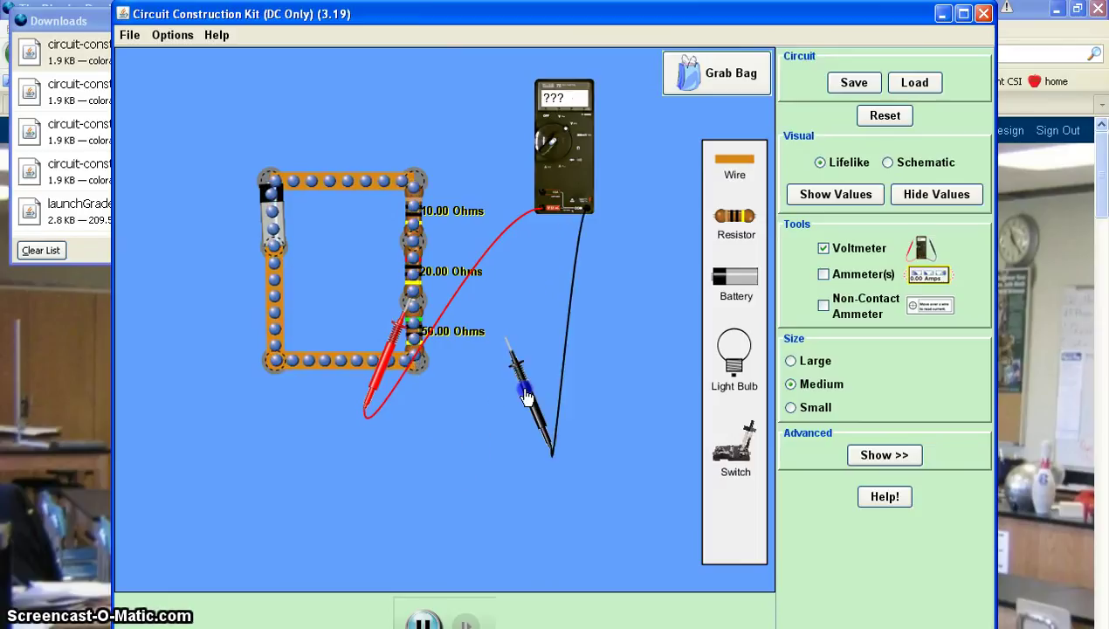
left_click_drag(399, 389, 246, 229)
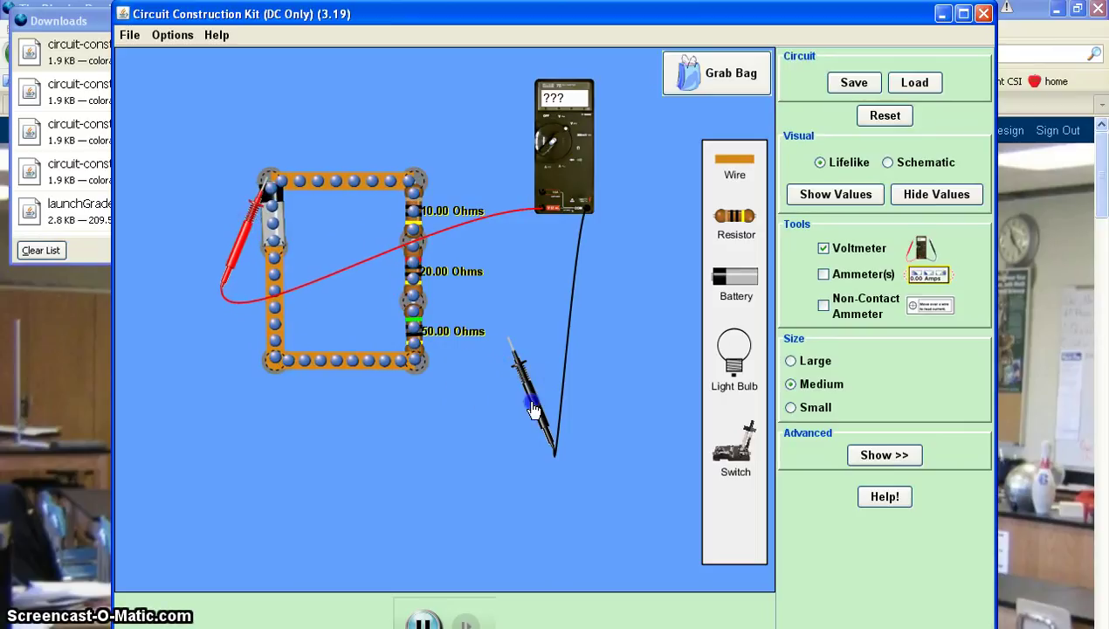
Measure the 9.00 V battery voltage, then the voltage across the 10 Ohm resistor.
left_click_drag(532, 409, 297, 323)
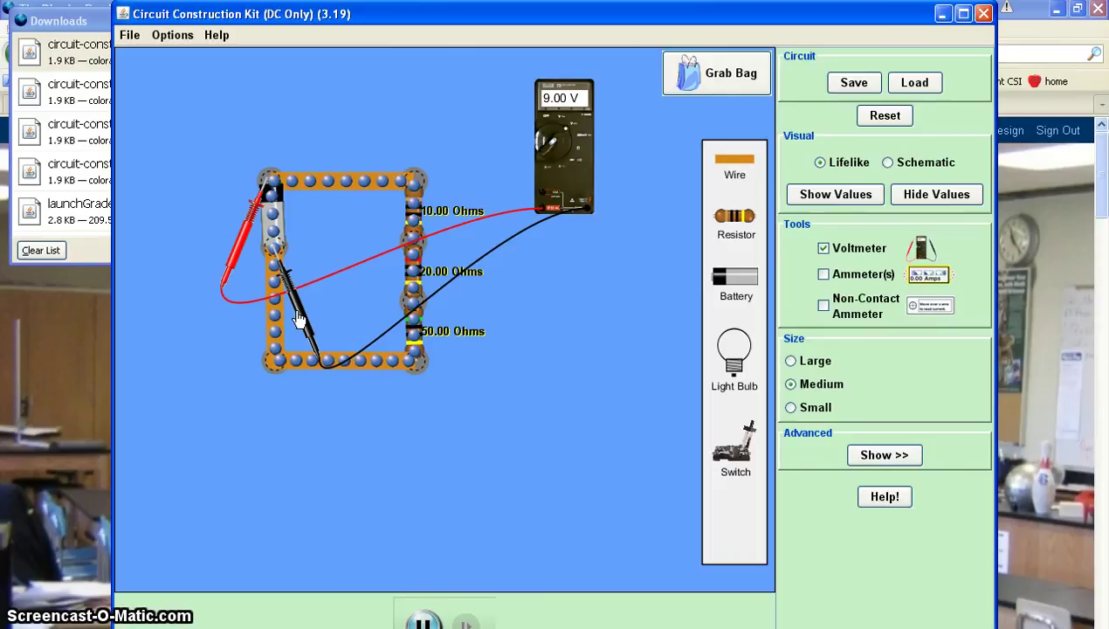
left_click_drag(299, 319, 439, 313)
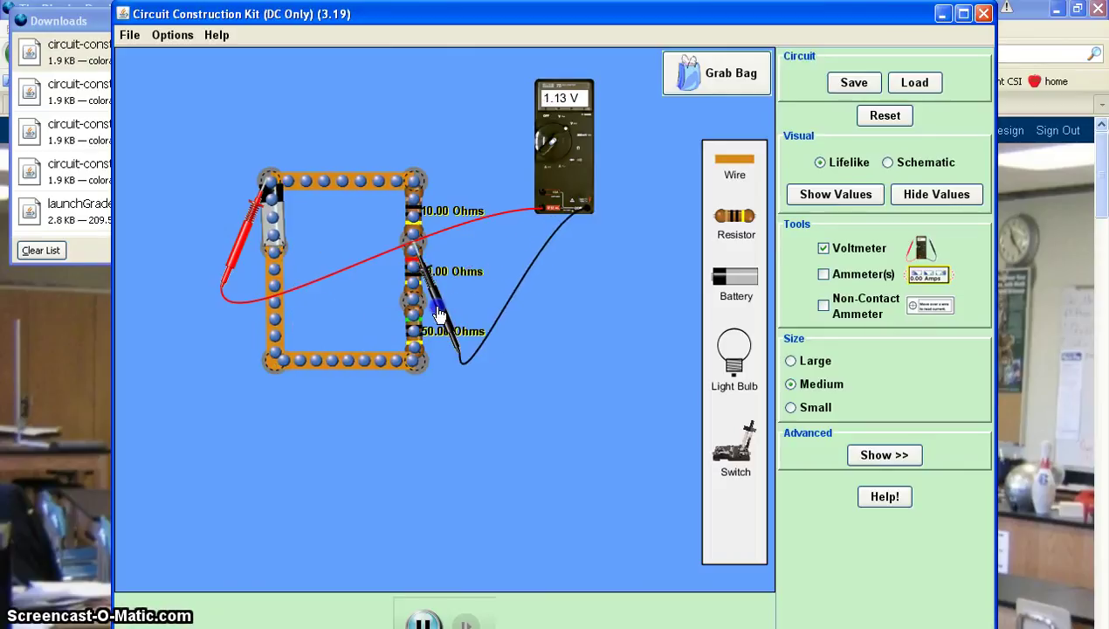
left_click_drag(244, 241, 383, 247)
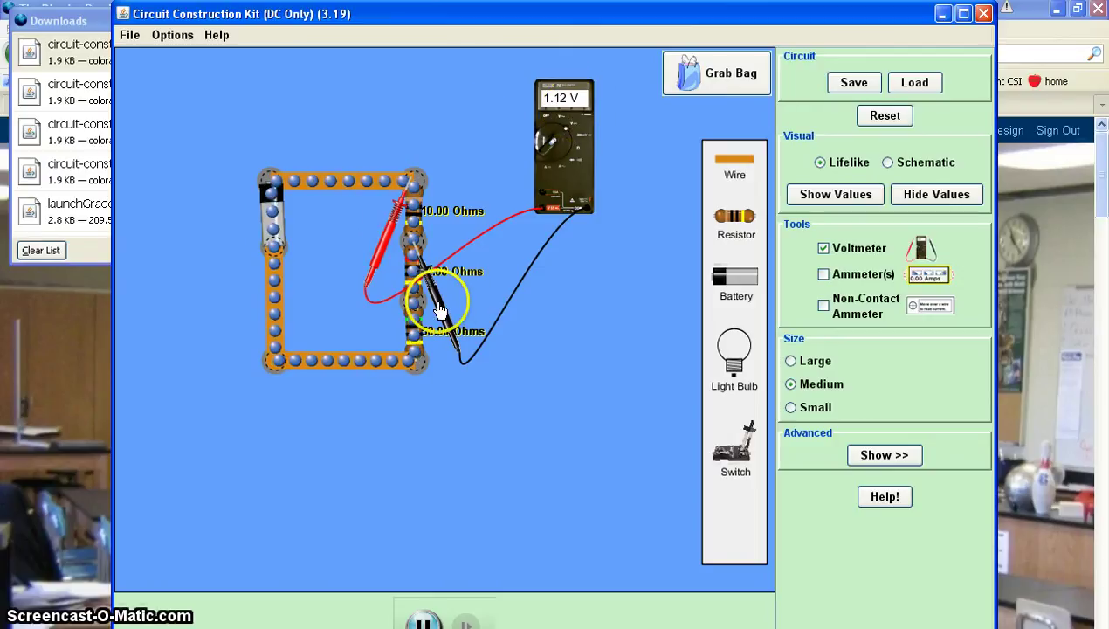
left_click_drag(441, 316, 463, 367)
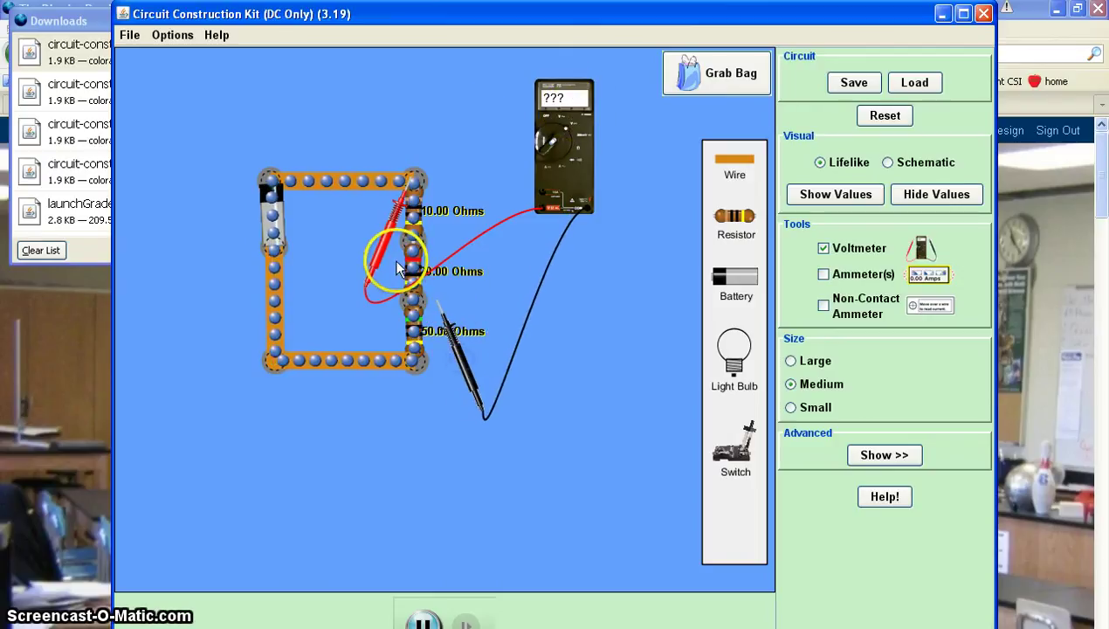
Read the 50 Ohm resistor's voltage, then move both probes clear of the circuit.
left_click_drag(389, 249, 389, 312)
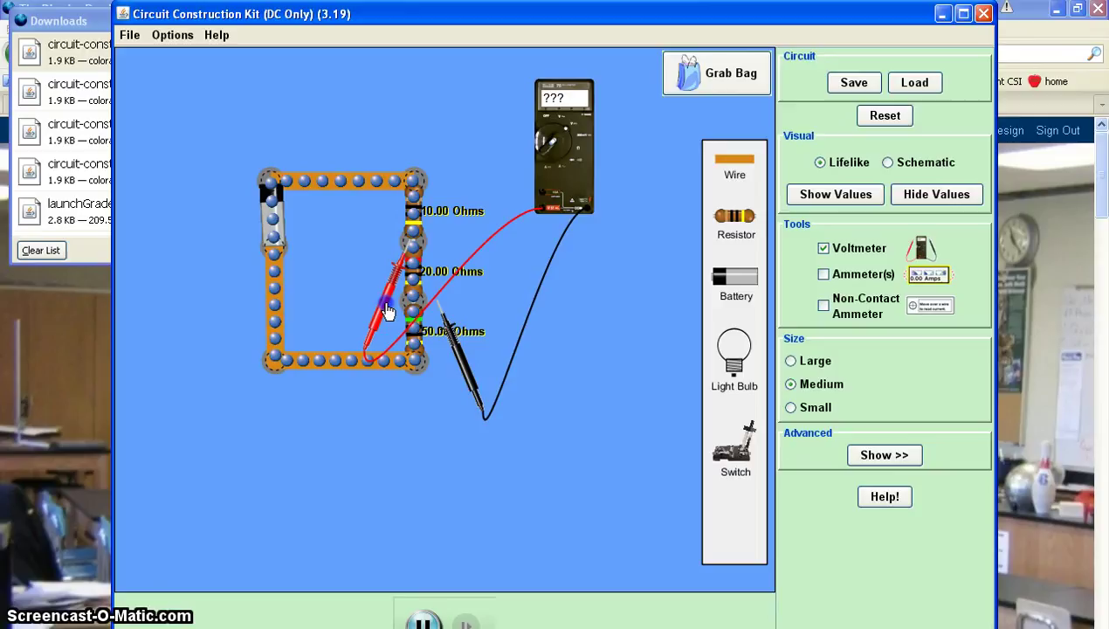
left_click_drag(434, 343, 439, 365)
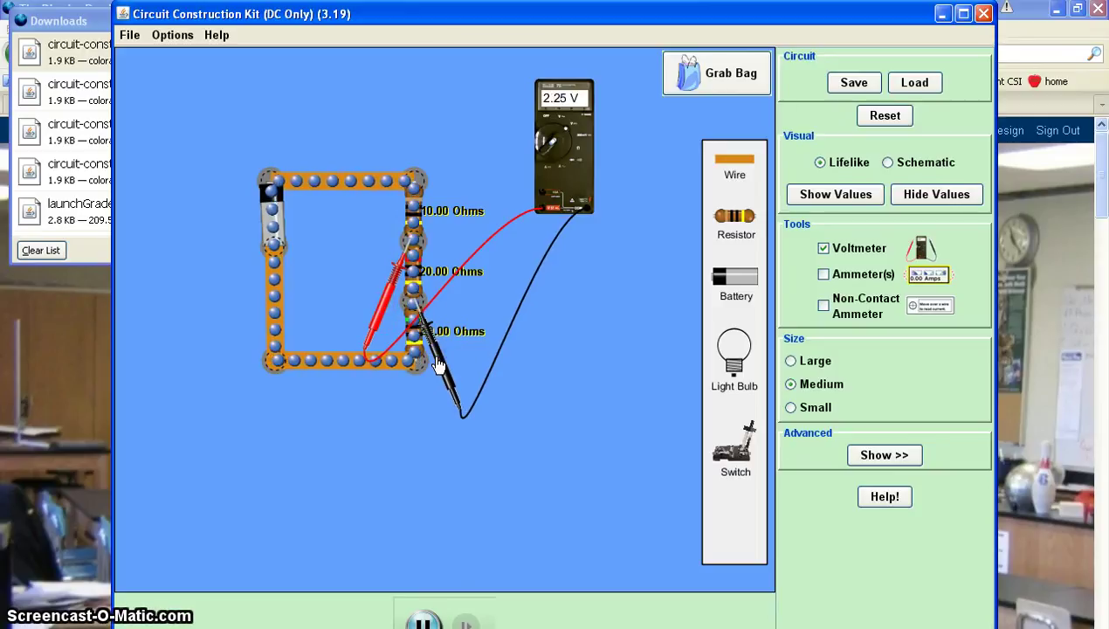
left_click_drag(439, 365, 467, 426)
left_click_drag(400, 343, 392, 362)
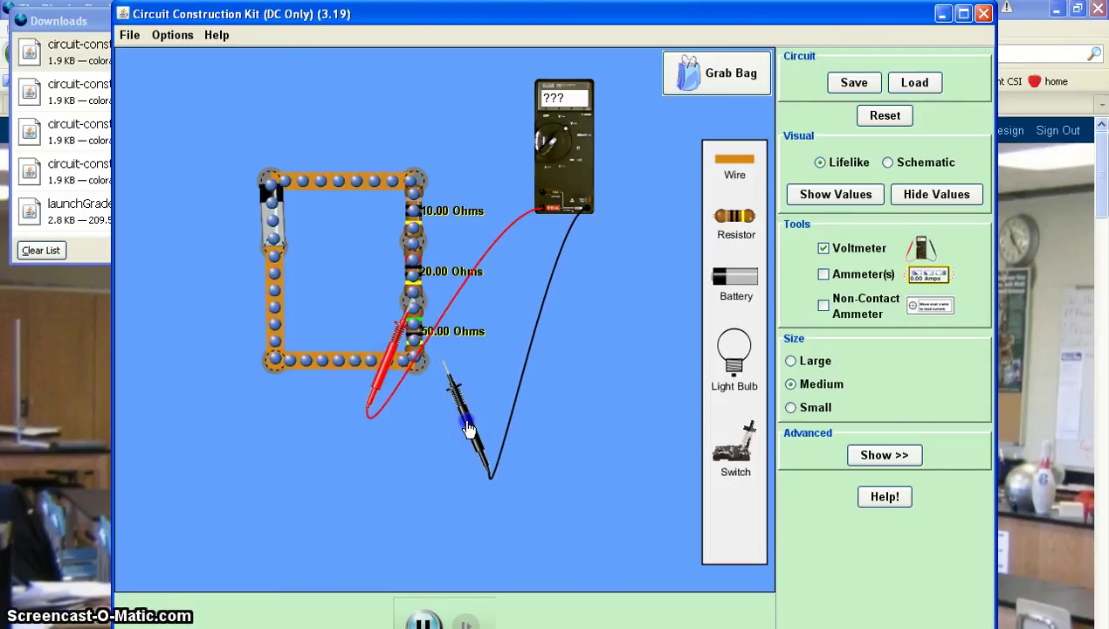
left_click_drag(467, 427, 441, 435)
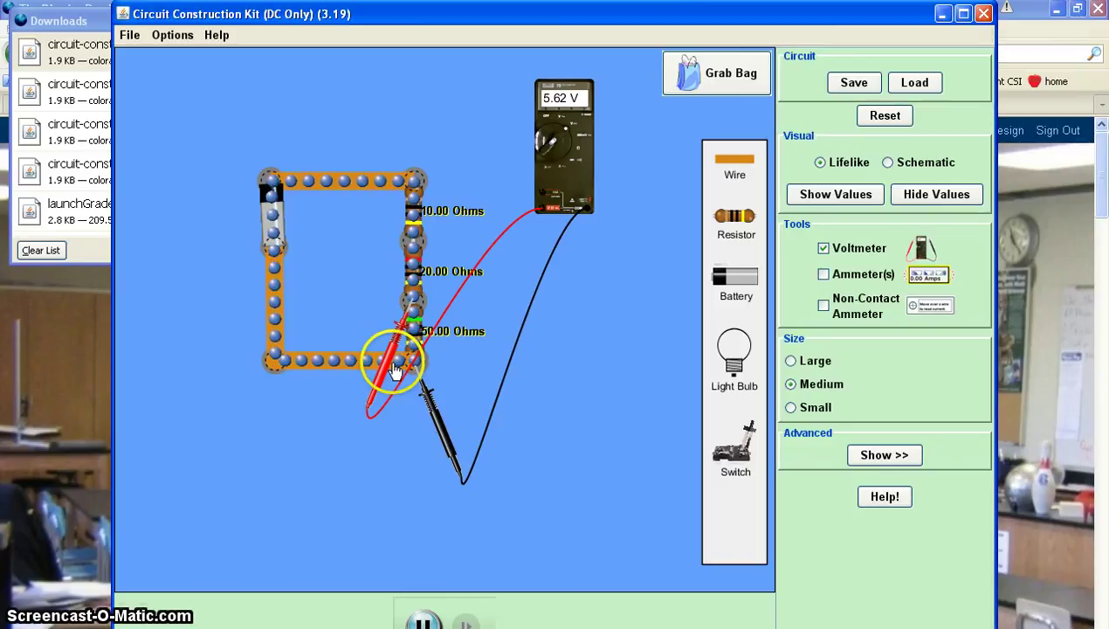
left_click_drag(394, 354, 445, 301)
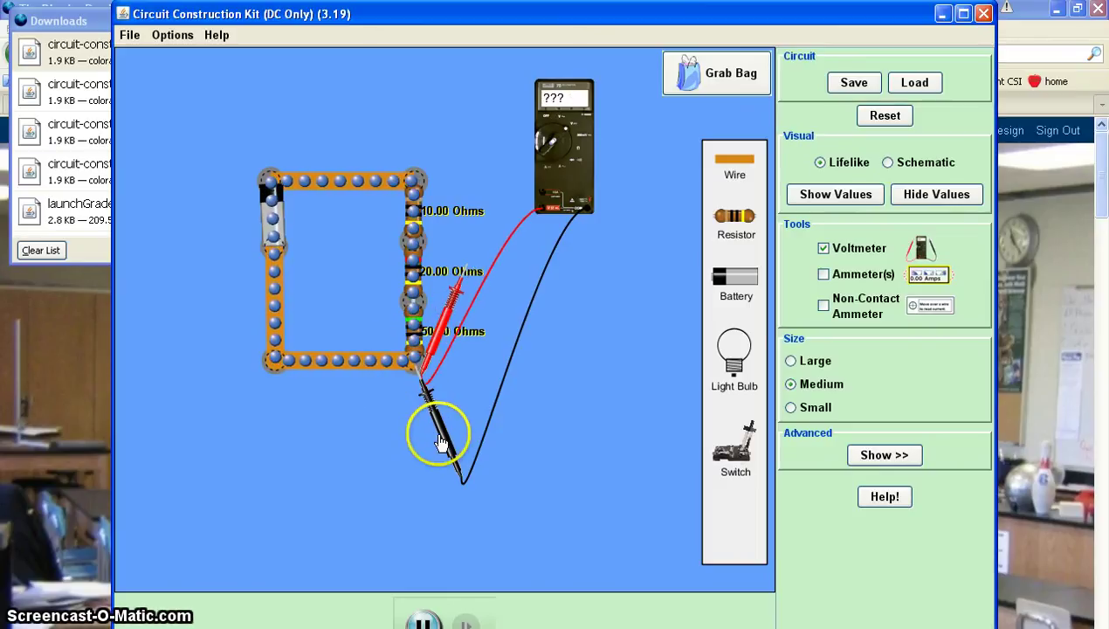
left_click_drag(435, 441, 576, 423)
left_click_drag(436, 341, 499, 389)
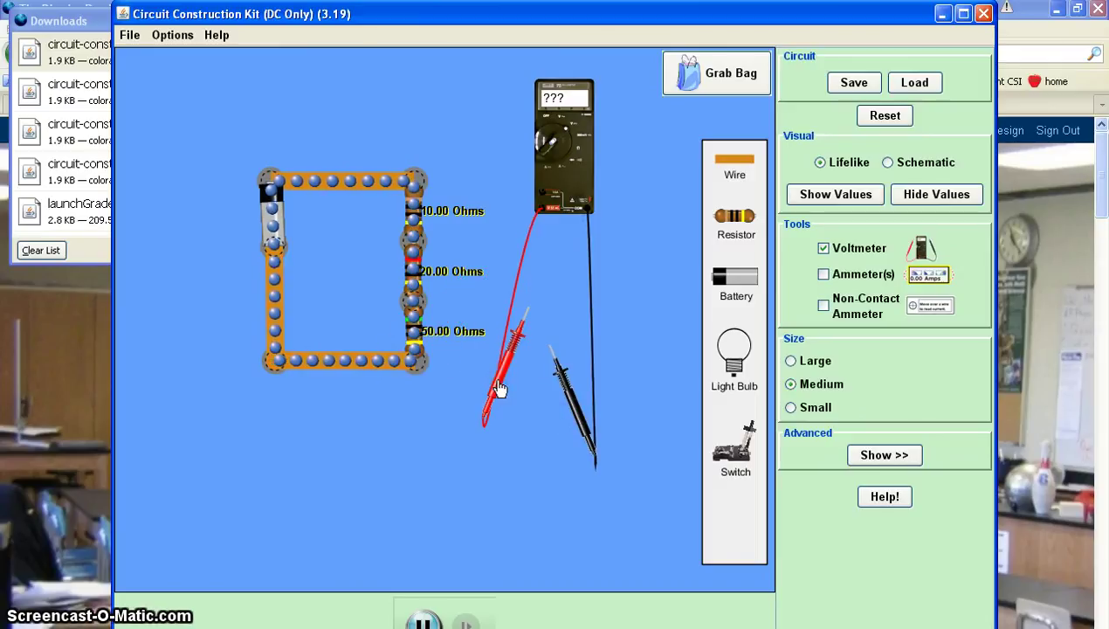
Change the battery's voltage from 9.0 V to 5 V.
right_click(276, 224)
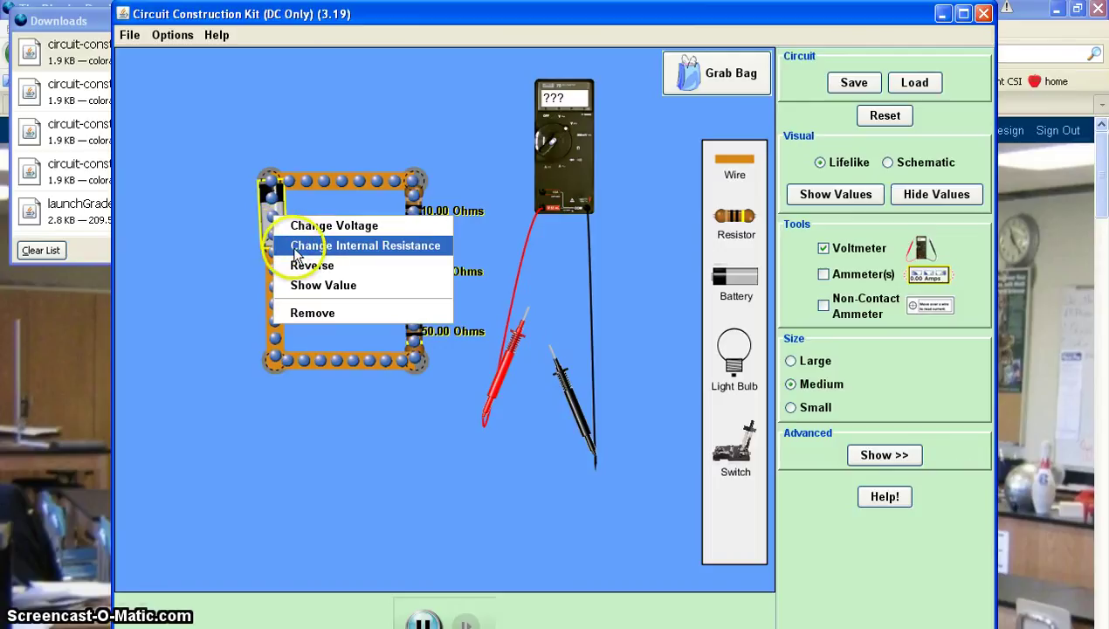
left_click(335, 229)
left_click_drag(510, 366, 556, 366)
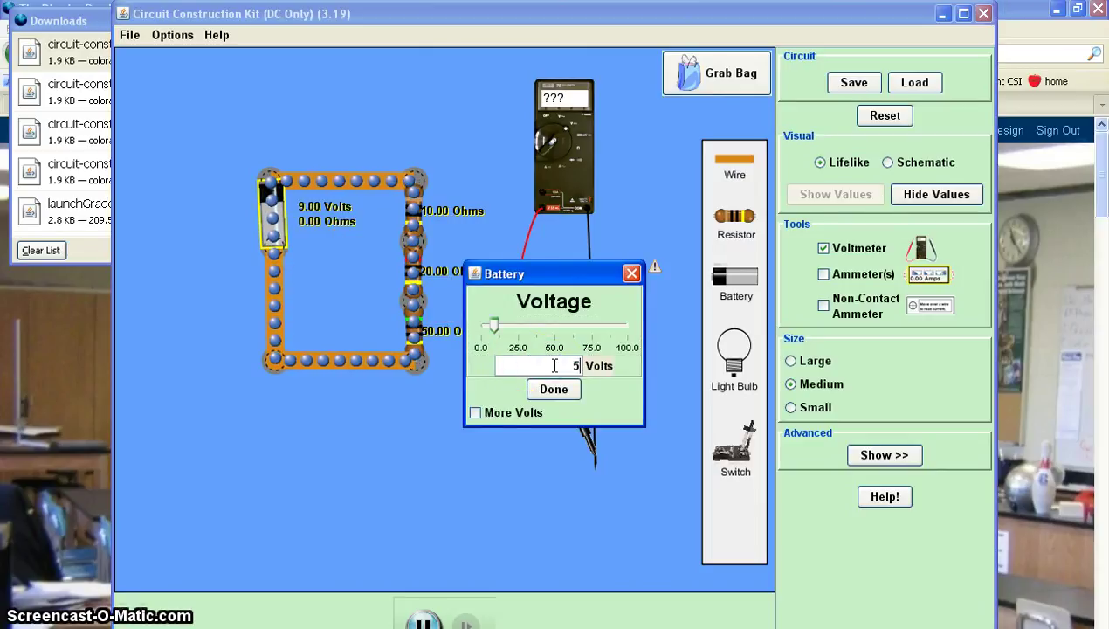
type("5")
left_click(553, 389)
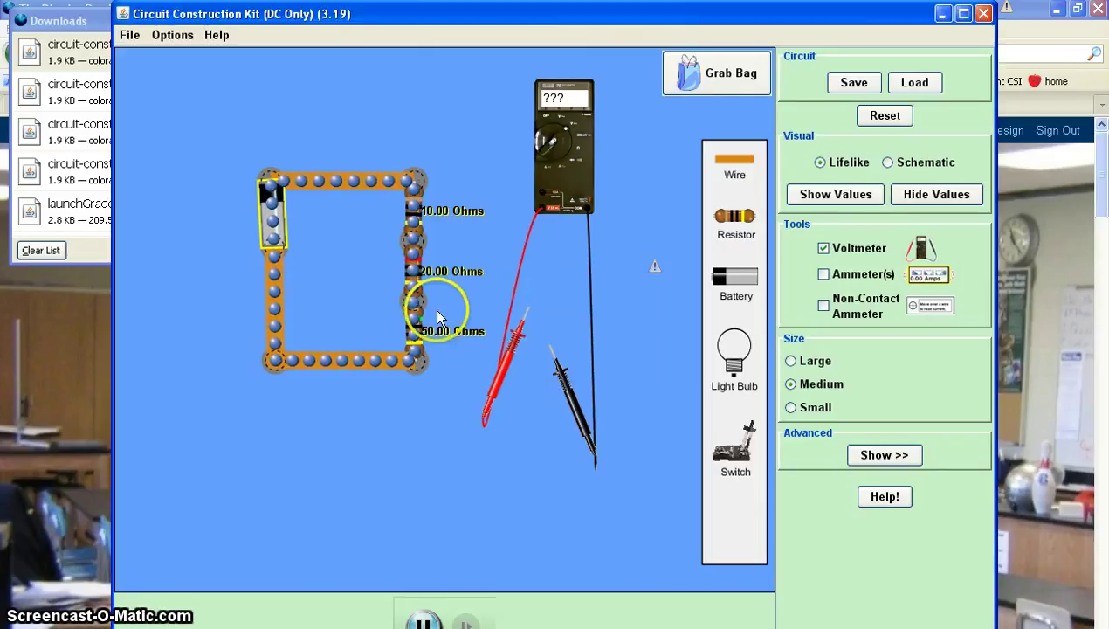
Measure 5.00 V across the battery and 0.62 V across the 10 Ohm resistor.
left_click_drag(509, 374, 247, 245)
left_click_drag(569, 410, 488, 314)
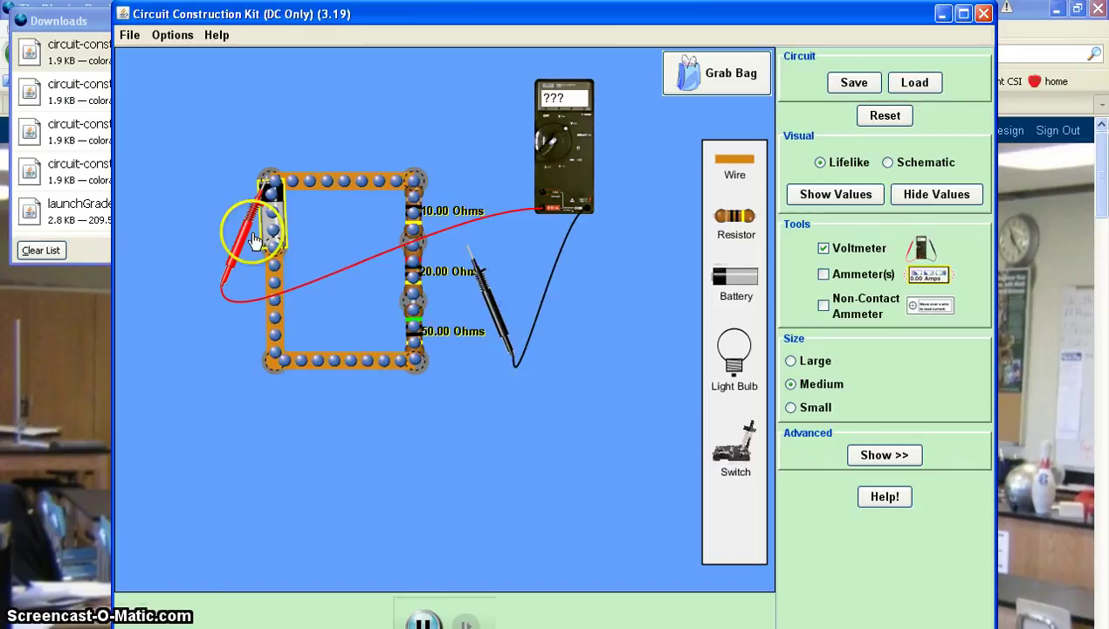
left_click_drag(247, 240, 389, 245)
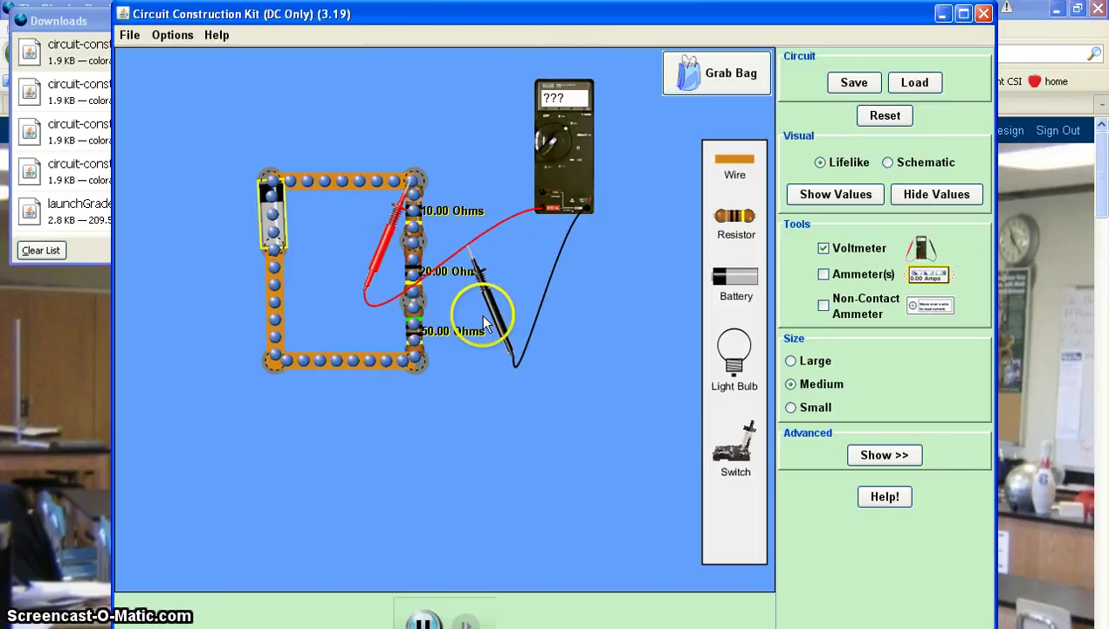
left_click_drag(495, 325, 443, 323)
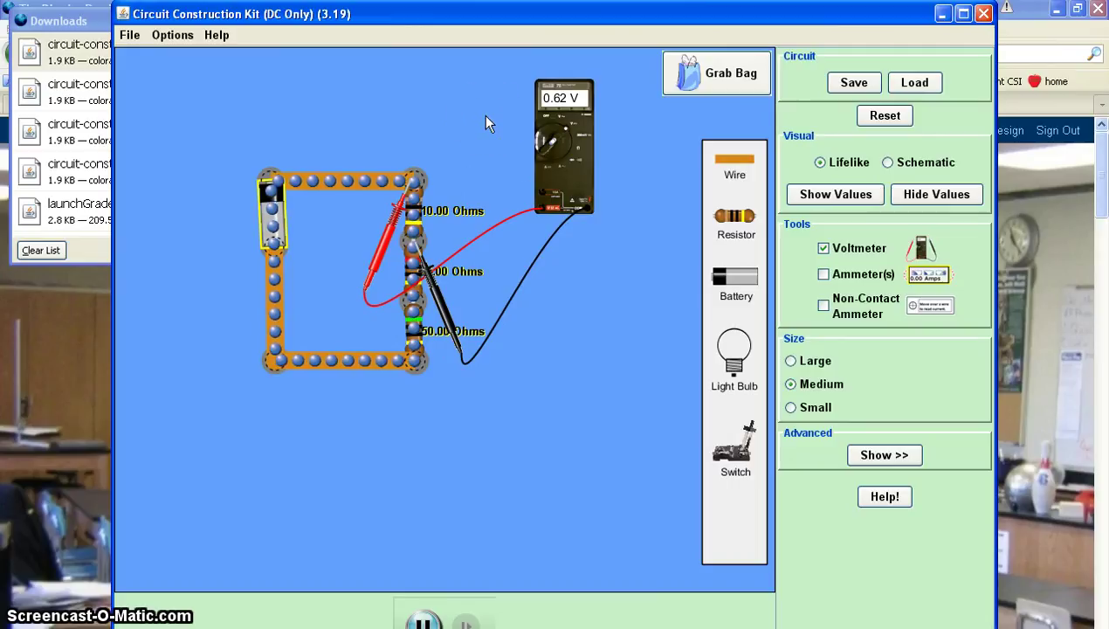
left_click_drag(444, 312, 568, 382)
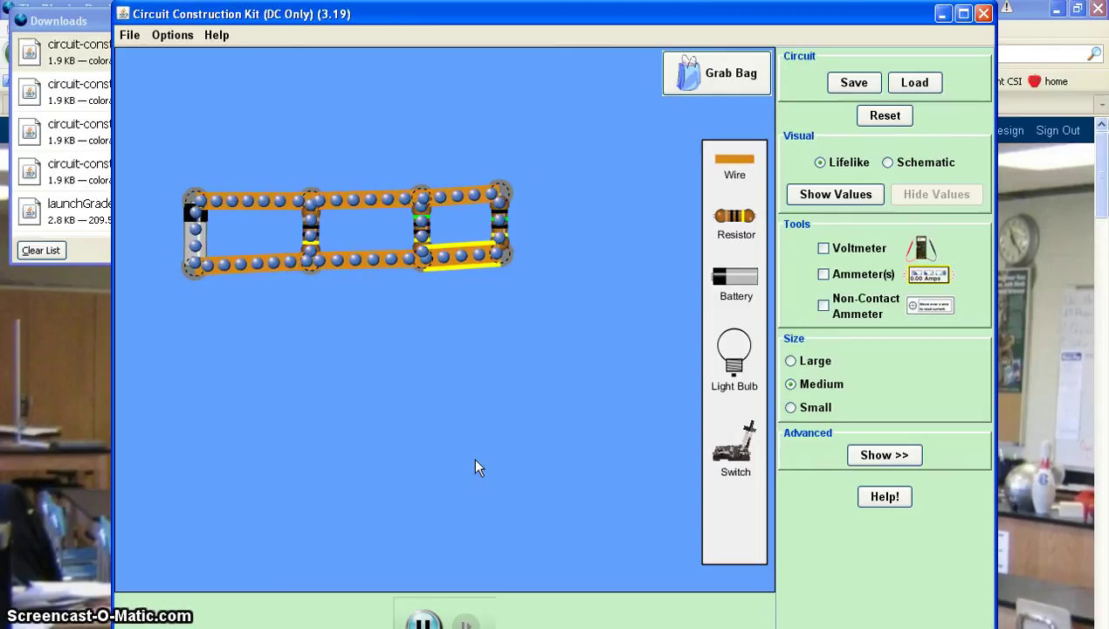
Move the right-hand resistor so two resistors sit in series on the right branch.
left_click_drag(475, 467, 307, 266)
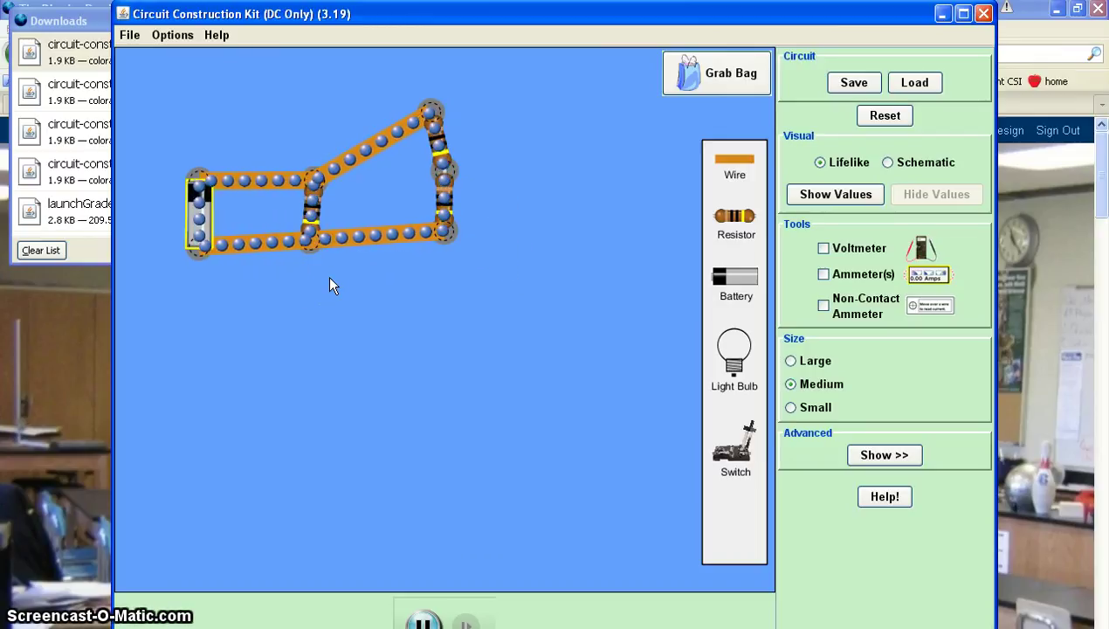
left_click(312, 207)
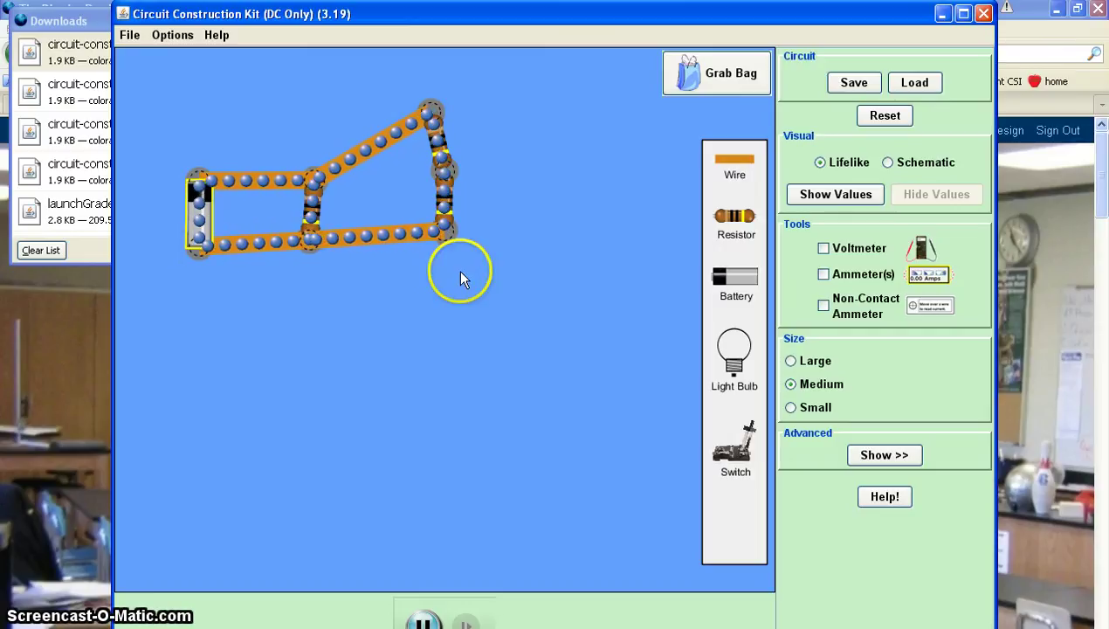
Bring out the voltmeter and read 9.00 V across the middle resistor.
left_click(823, 249)
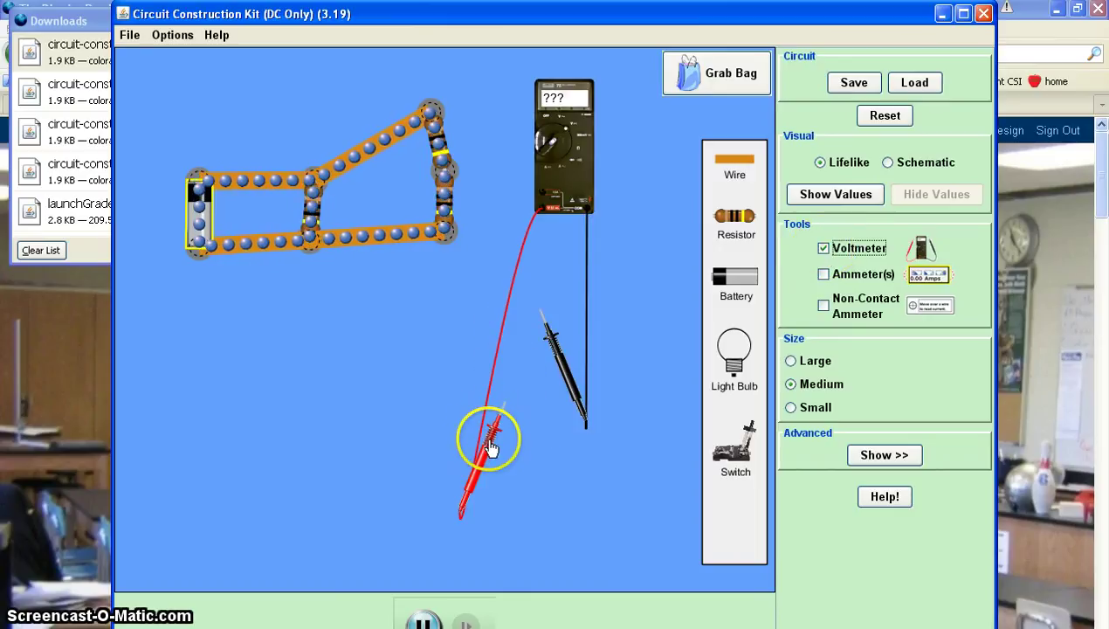
left_click_drag(485, 445, 317, 242)
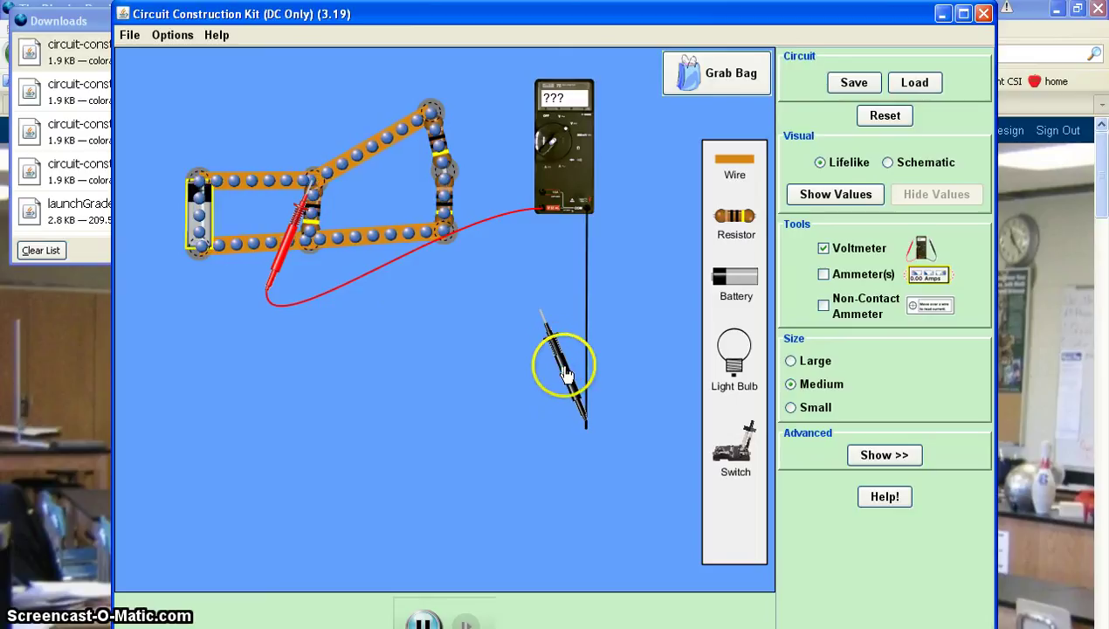
left_click_drag(564, 367, 319, 288)
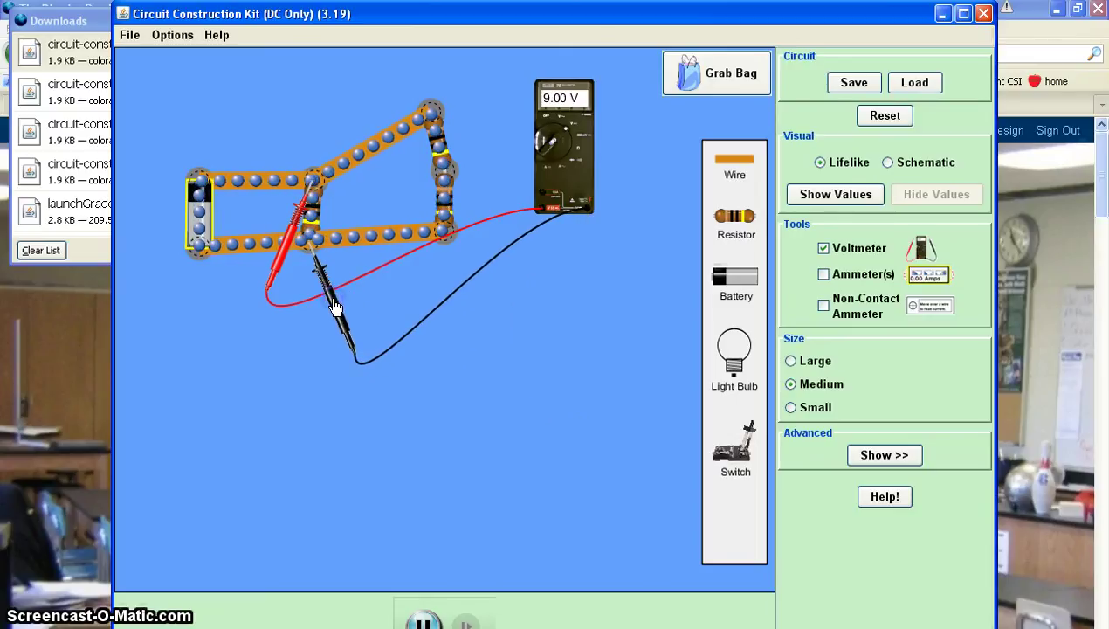